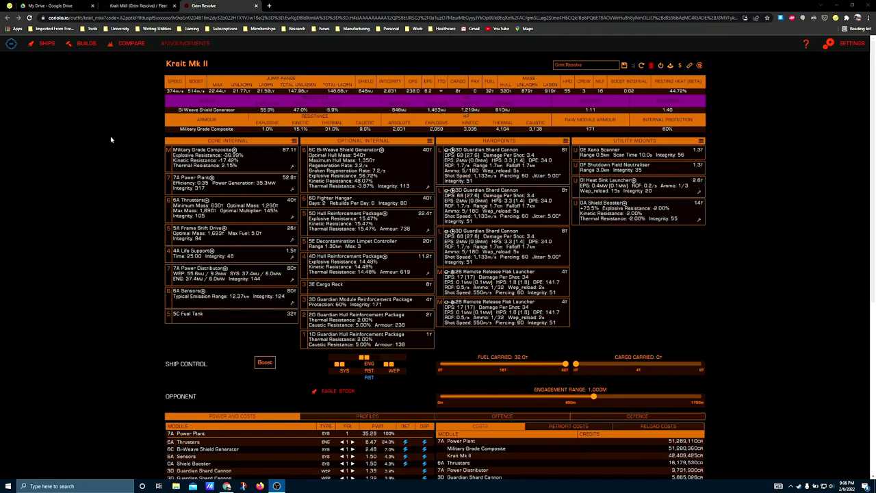
# Step: Examine the available armour types for the Military Grade Composite slot
pyautogui.click(284, 167)
pyautogui.click(208, 166)
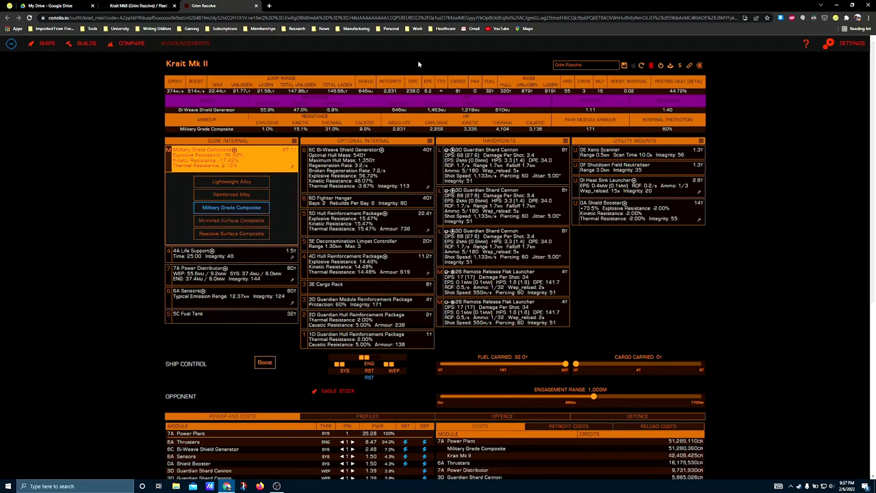
pyautogui.click(52, 230)
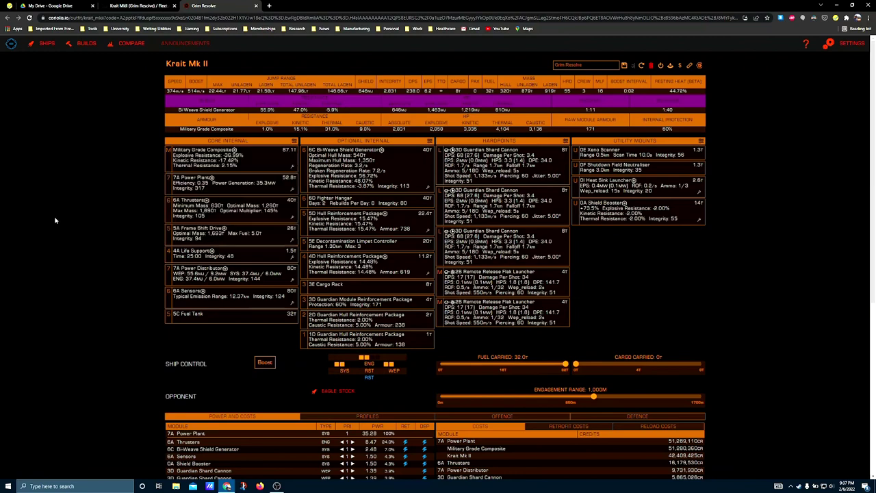
# Step: Examine the 7A Power Plant's engineering, its power usage breakdown and the available experimental effects
pyautogui.click(294, 190)
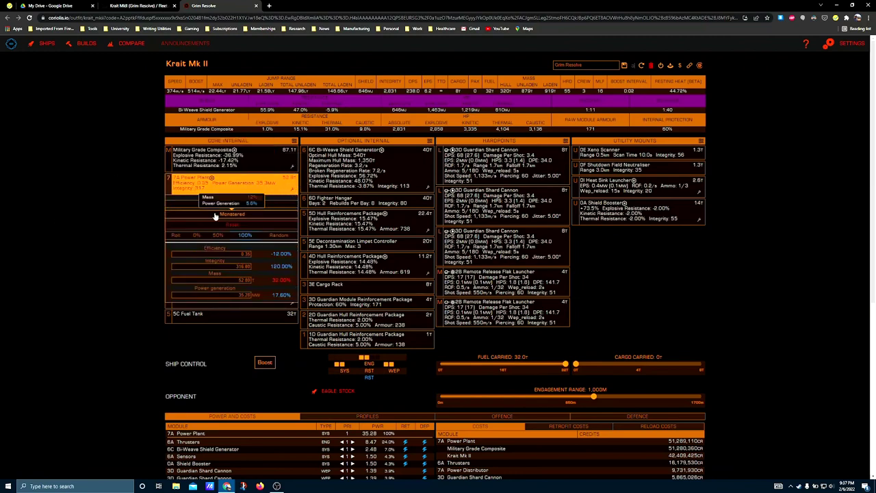
pyautogui.click(232, 203)
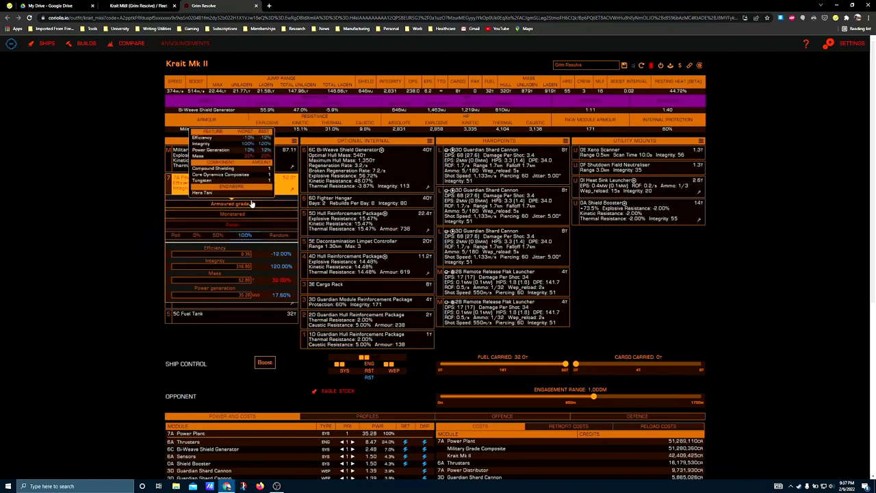
pyautogui.click(66, 214)
pyautogui.scroll(-3, 66, 214)
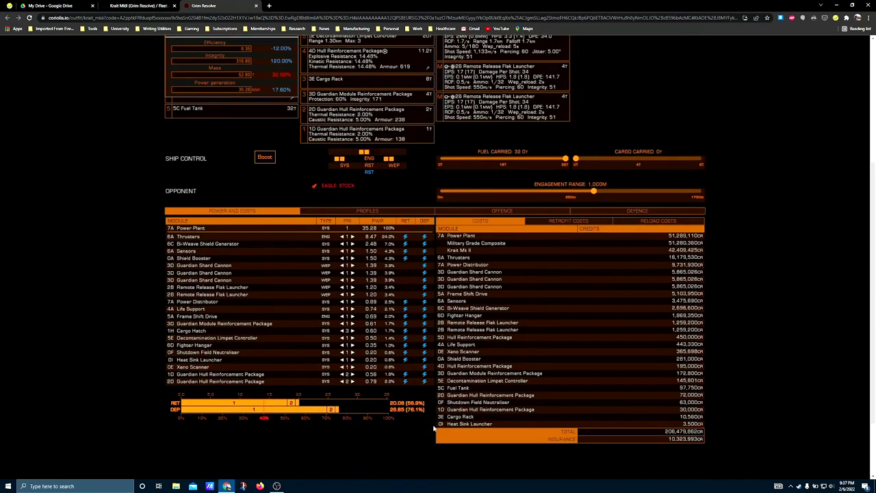
pyautogui.scroll(3, 350, 406)
pyautogui.click(233, 169)
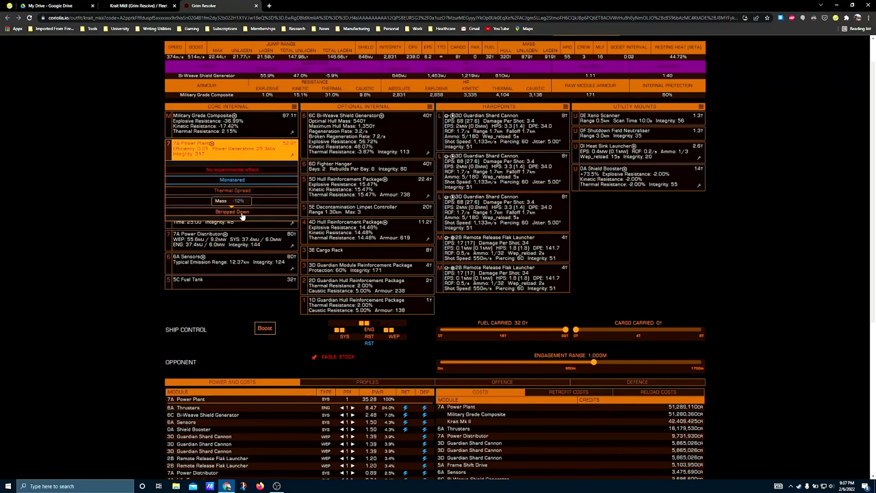
pyautogui.moveTo(251, 203)
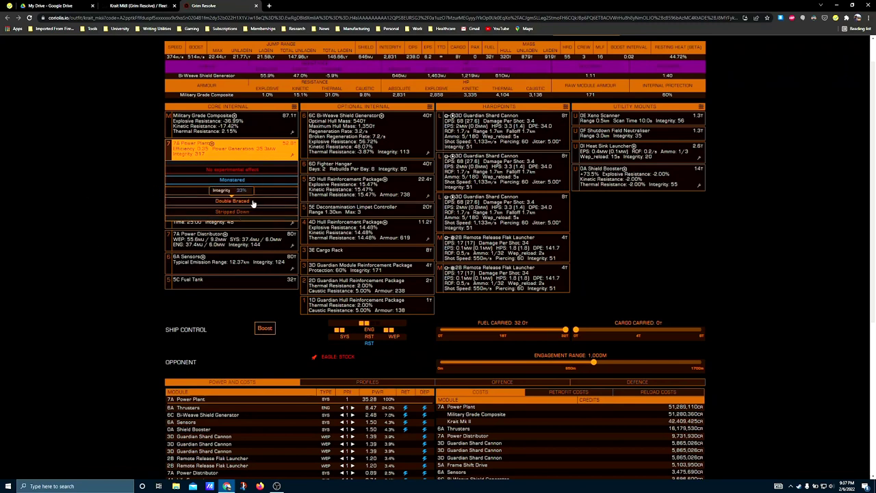
pyautogui.scroll(1, 216, 207)
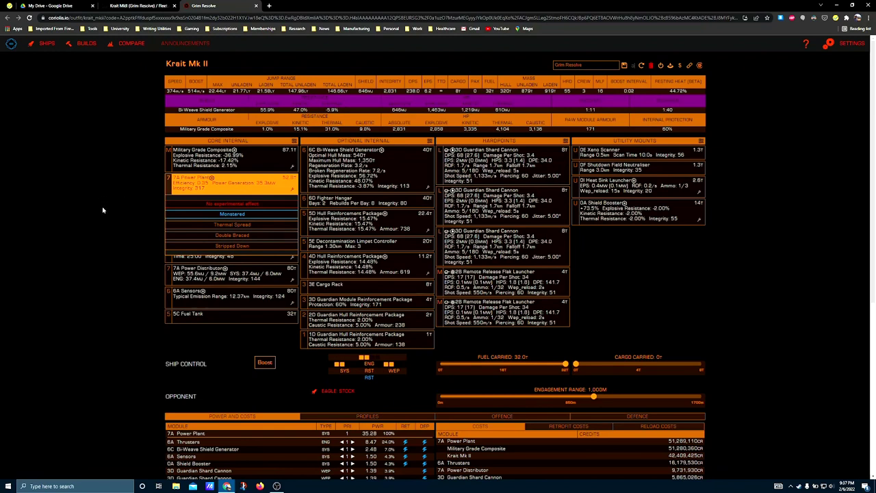
pyautogui.click(109, 216)
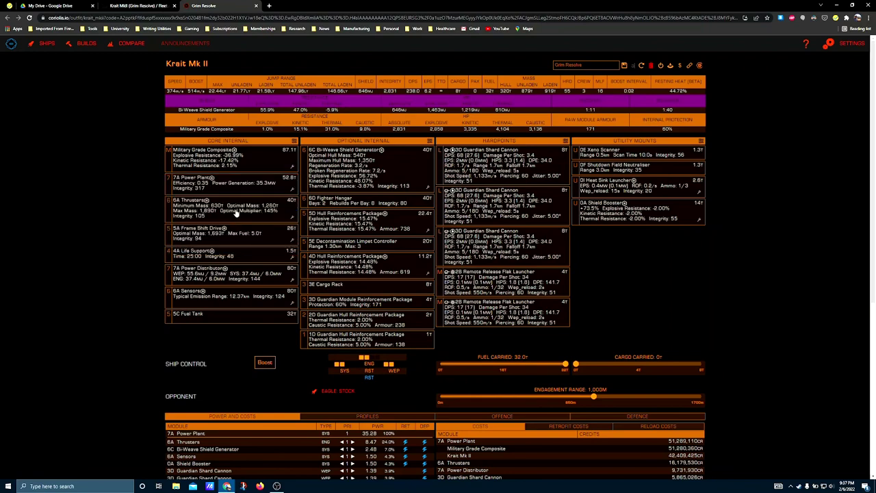
# Step: Review the engineering blueprints and modified stats of the 6A Thrusters and the 5A Frame Shift Drive
pyautogui.click(291, 216)
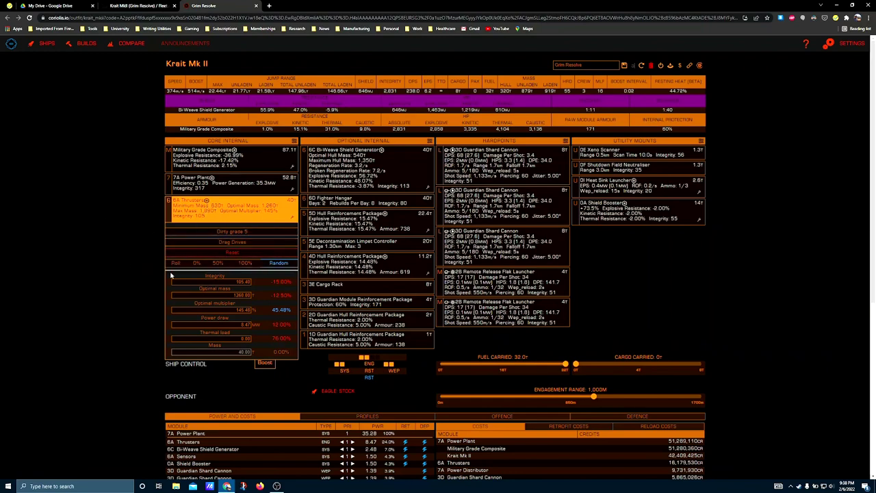
pyautogui.click(97, 205)
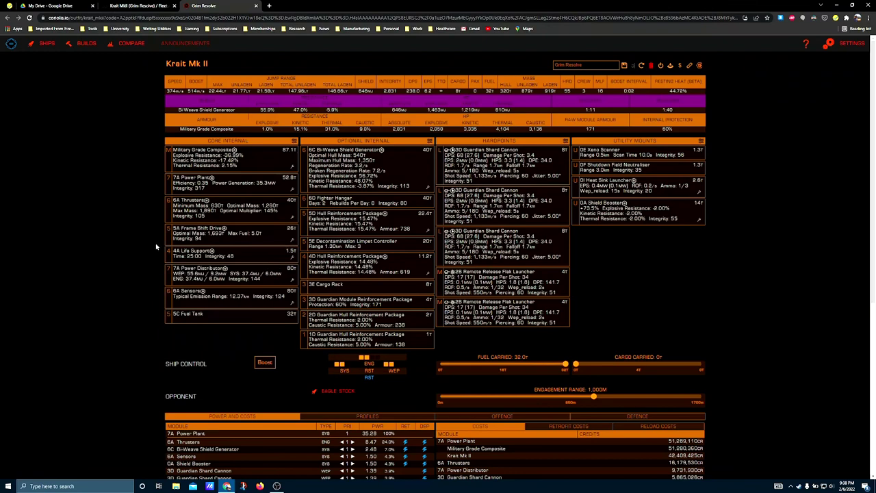
pyautogui.click(295, 241)
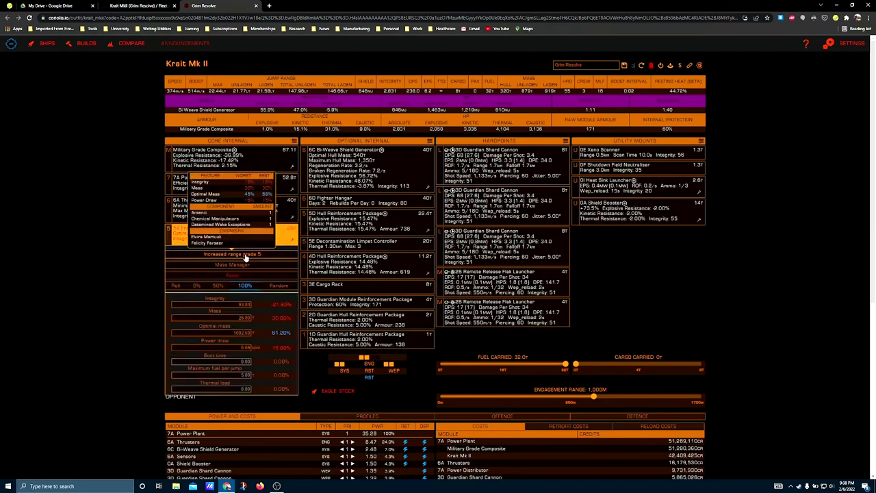
pyautogui.click(134, 253)
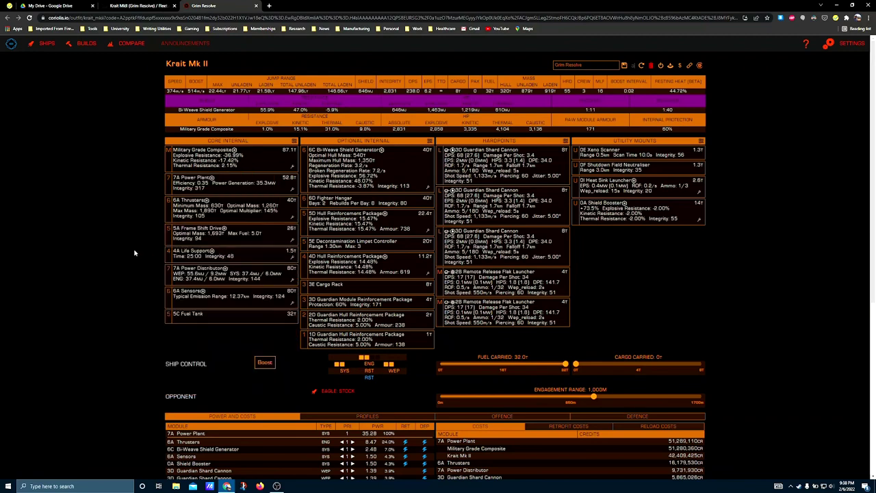
pyautogui.click(290, 240)
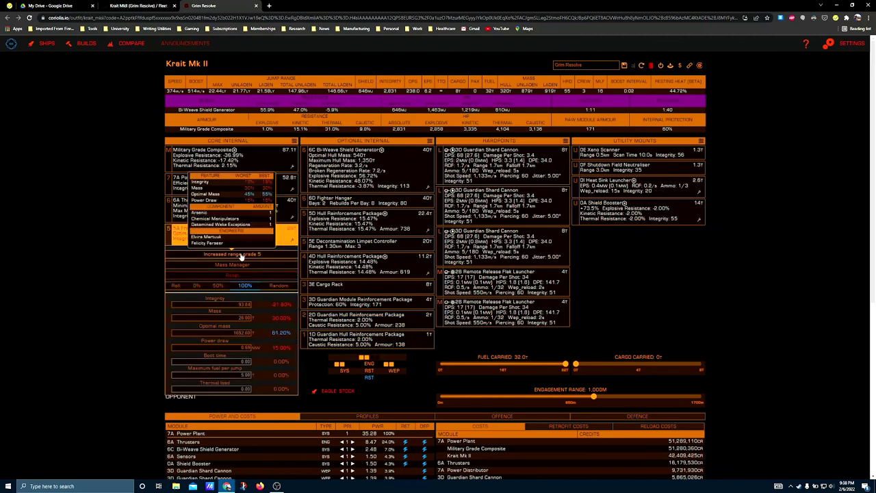
pyautogui.click(113, 294)
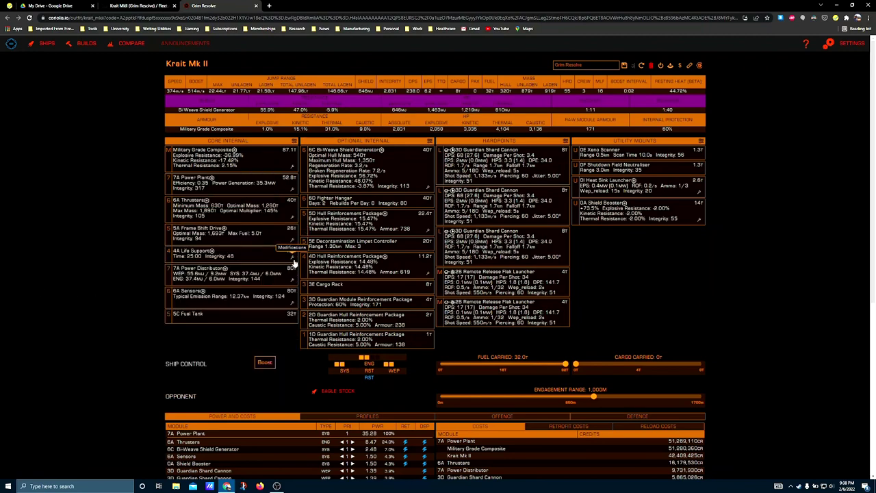
# Step: Apply the Shielded grade 5 blueprint to the 4A Life Support and check the ship's power usage
pyautogui.click(293, 258)
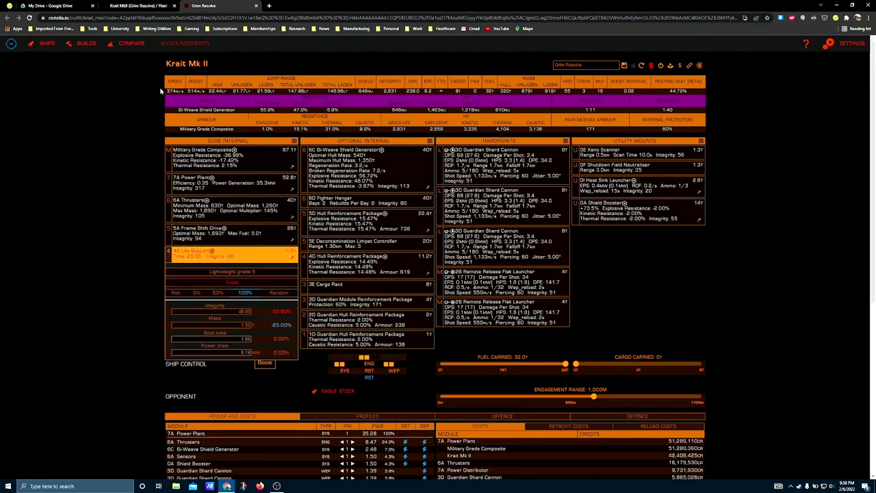
pyautogui.click(203, 252)
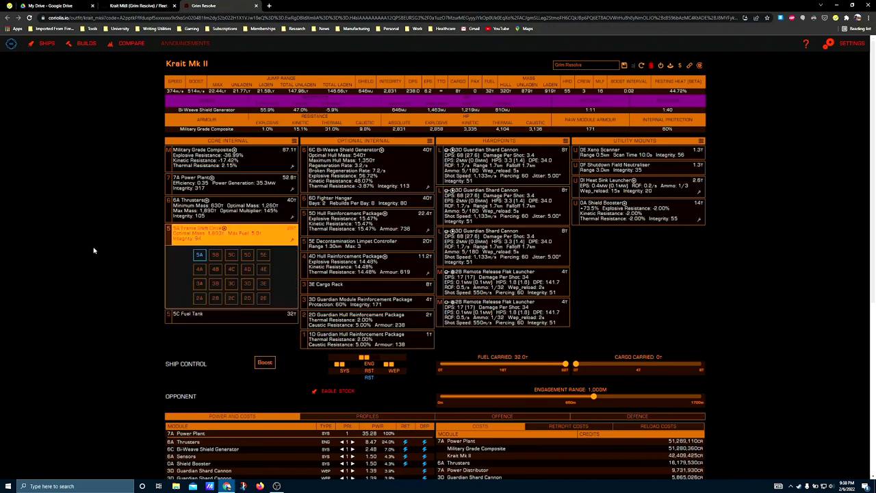
pyautogui.click(37, 249)
pyautogui.click(294, 260)
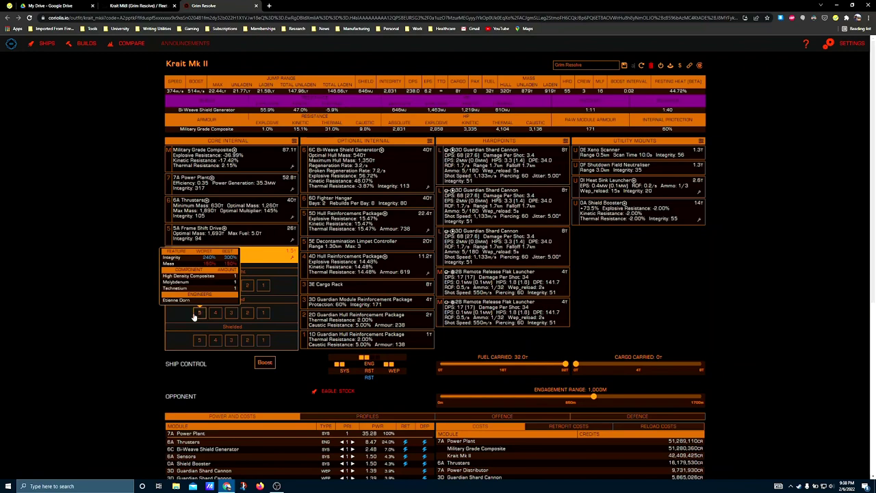
pyautogui.moveTo(194, 342)
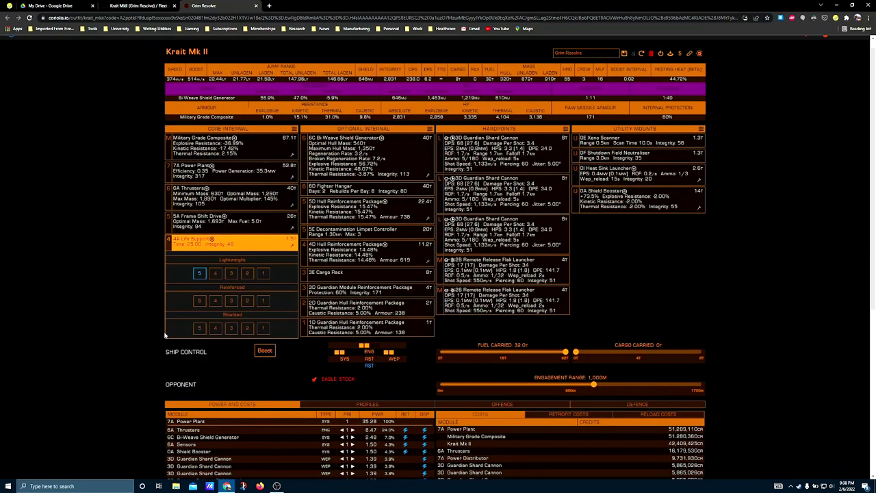
pyautogui.scroll(-3, 165, 335)
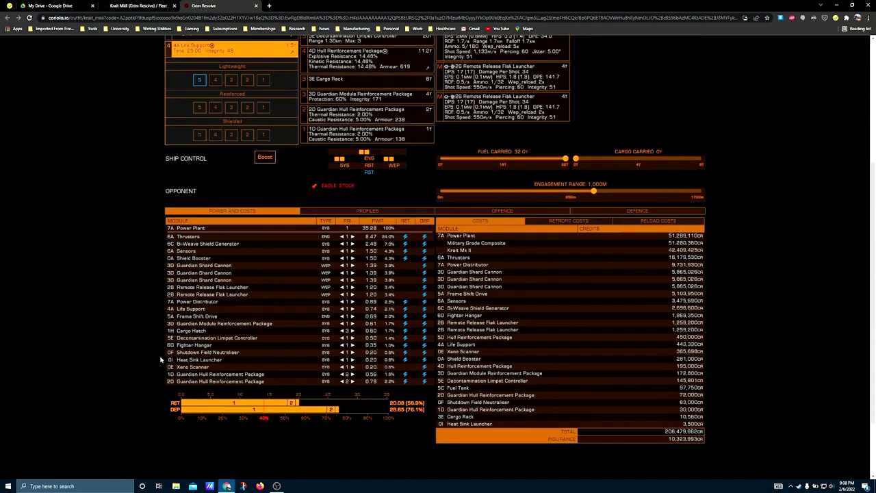
pyautogui.click(199, 135)
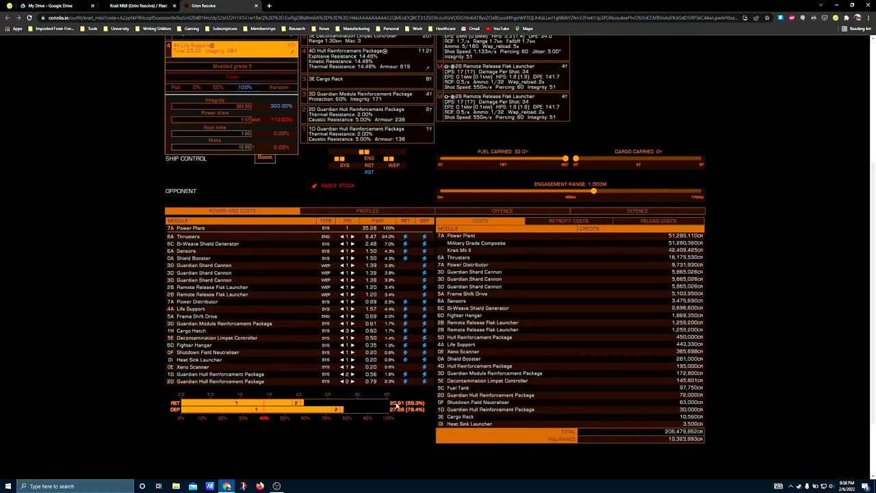
pyautogui.click(406, 440)
pyautogui.scroll(3, 127, 348)
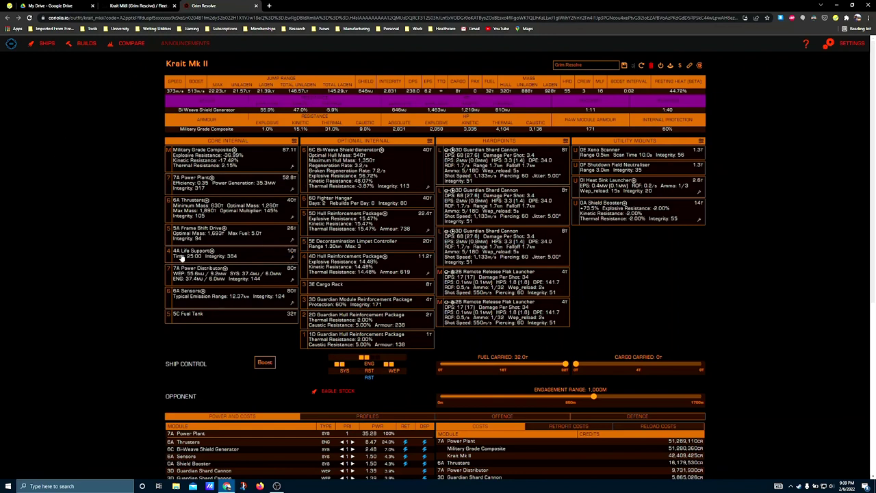
# Step: Switch the 4A Life Support's engineering blueprint to Lightweight grade 5
pyautogui.click(292, 261)
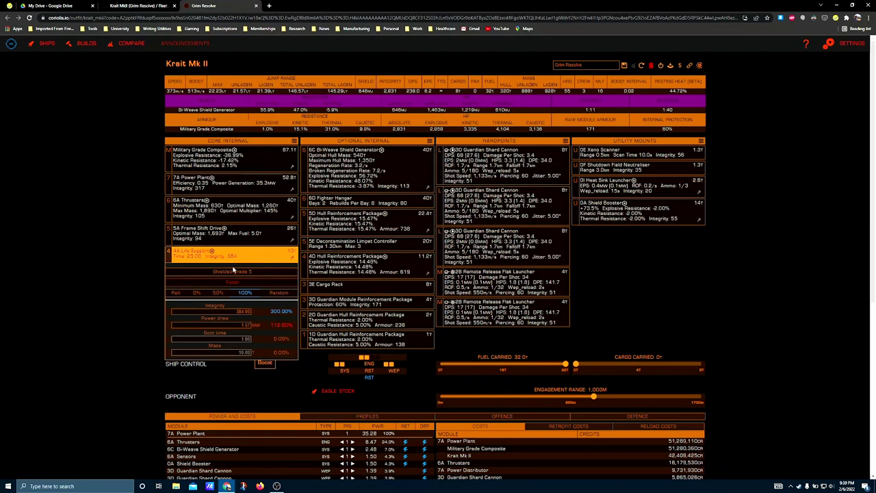
pyautogui.click(236, 271)
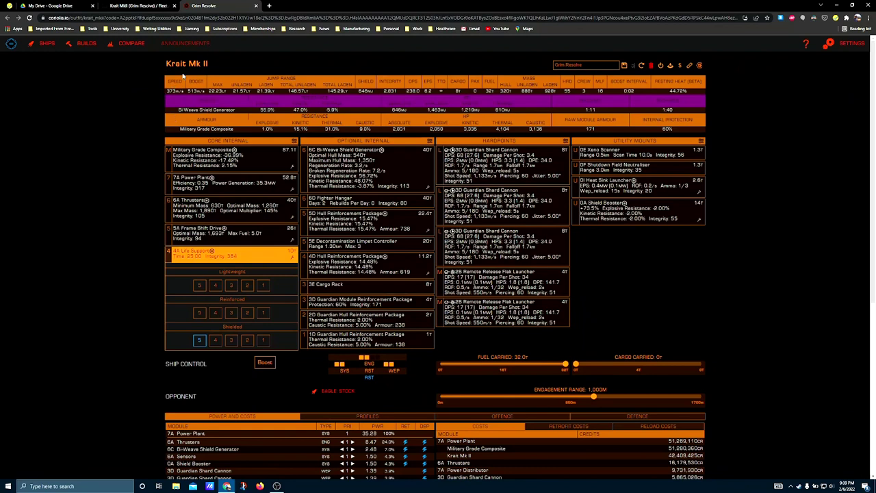
pyautogui.moveTo(200, 315)
pyautogui.click(199, 286)
pyautogui.press('Escape')
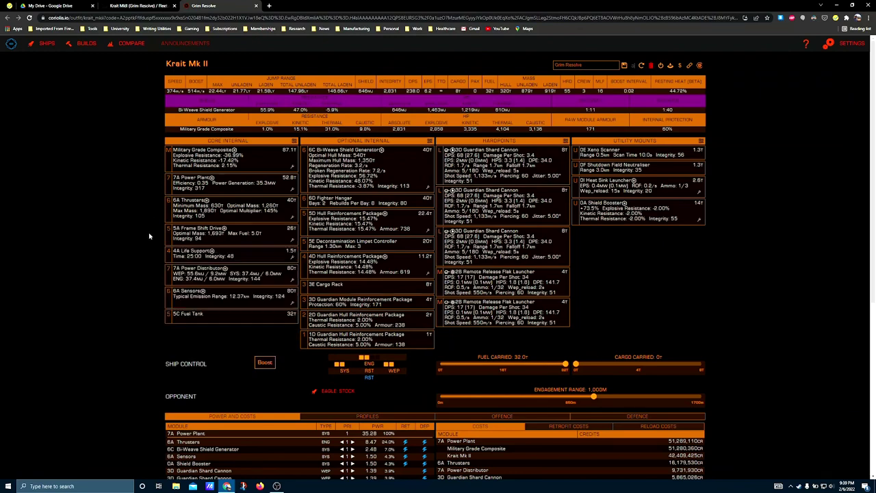
# Step: Apply the Reinforced grade 5 blueprint to the 4A Life Support
pyautogui.click(292, 263)
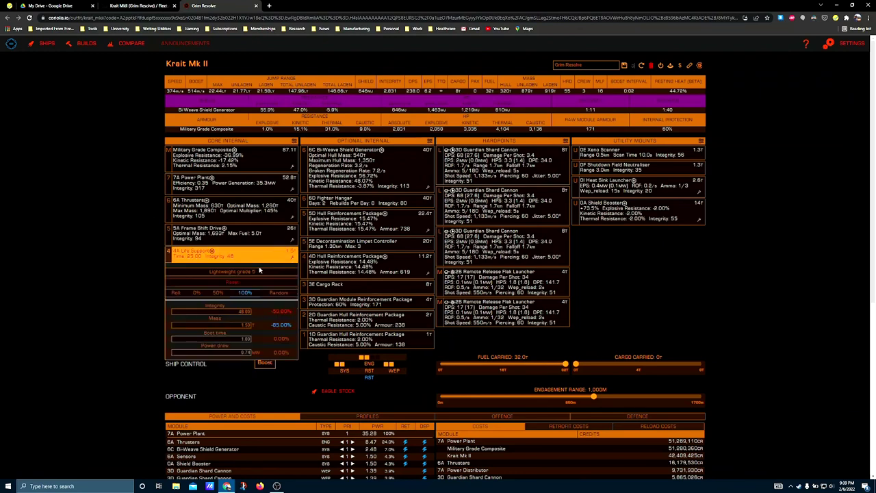
pyautogui.moveTo(198, 314)
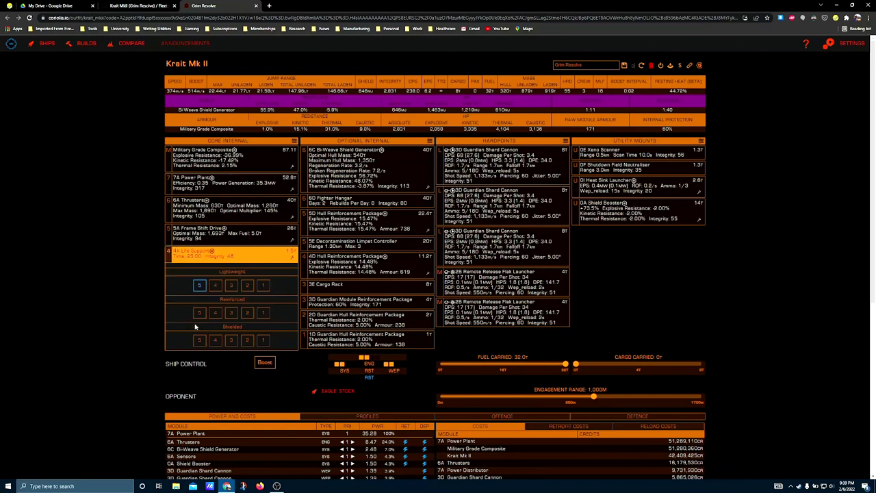
pyautogui.click(199, 316)
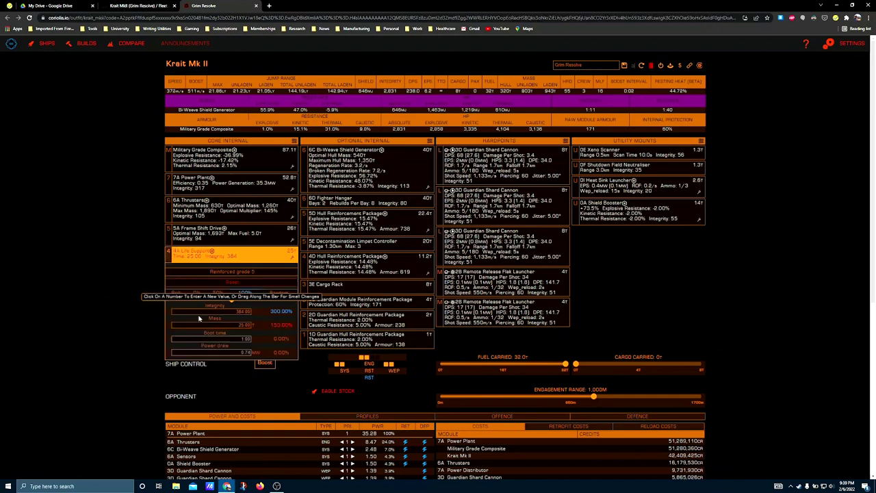
pyautogui.click(123, 266)
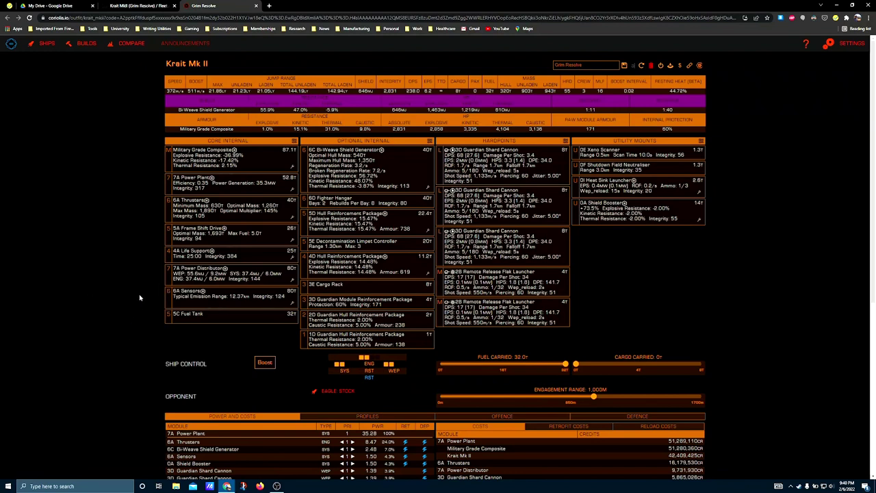
# Step: Review the engineering on the 7A Power Distributor and 6A Sensors, plus the fuel tank's size options
pyautogui.click(292, 280)
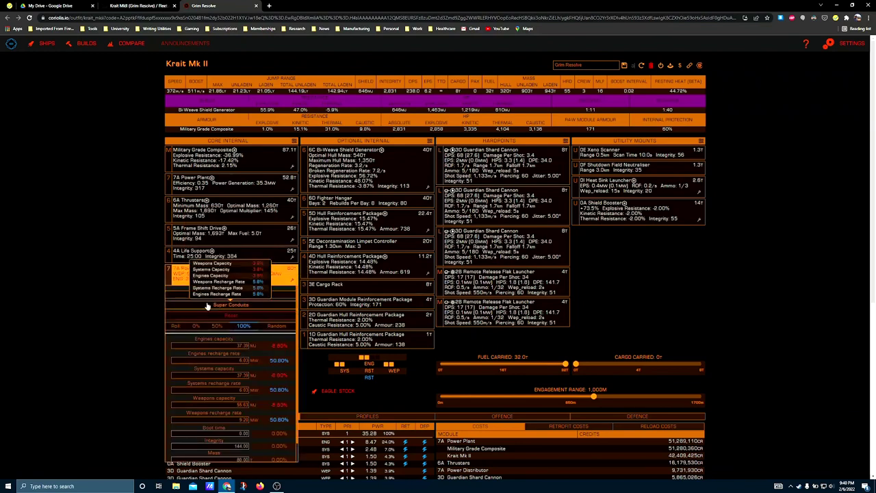
pyautogui.click(107, 294)
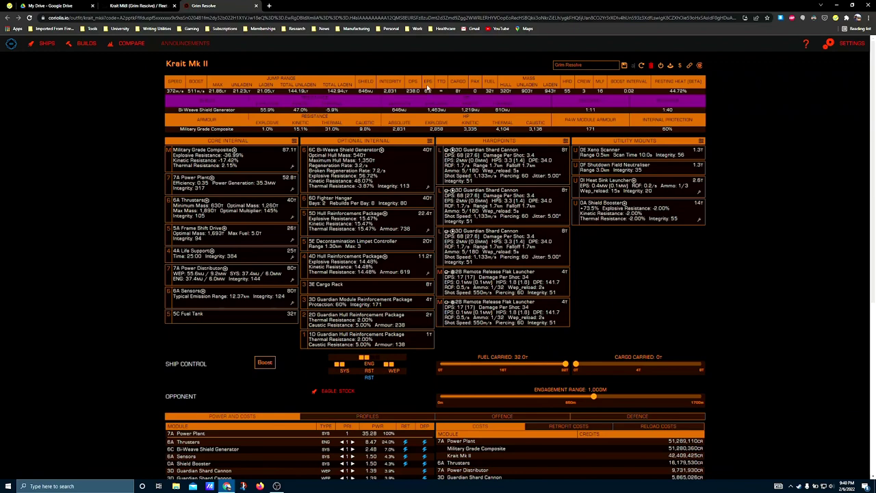
pyautogui.click(293, 302)
pyautogui.moveTo(260, 316)
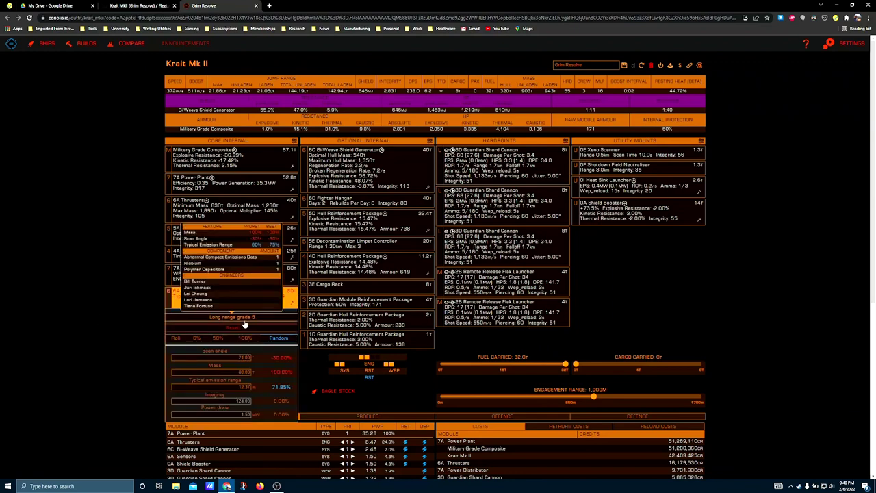
pyautogui.click(117, 317)
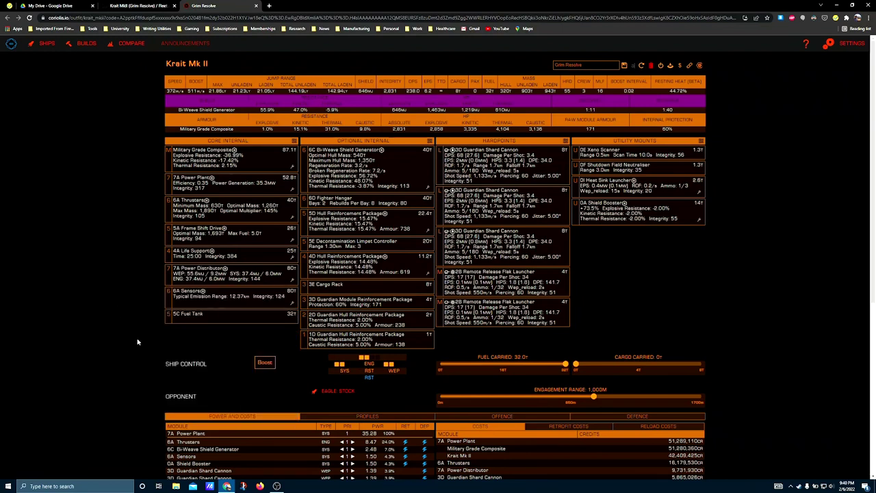
pyautogui.click(245, 318)
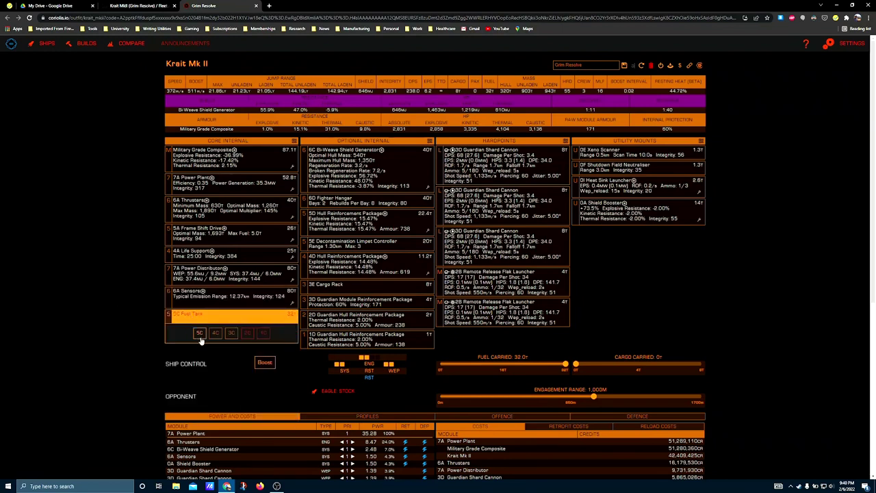
pyautogui.click(117, 338)
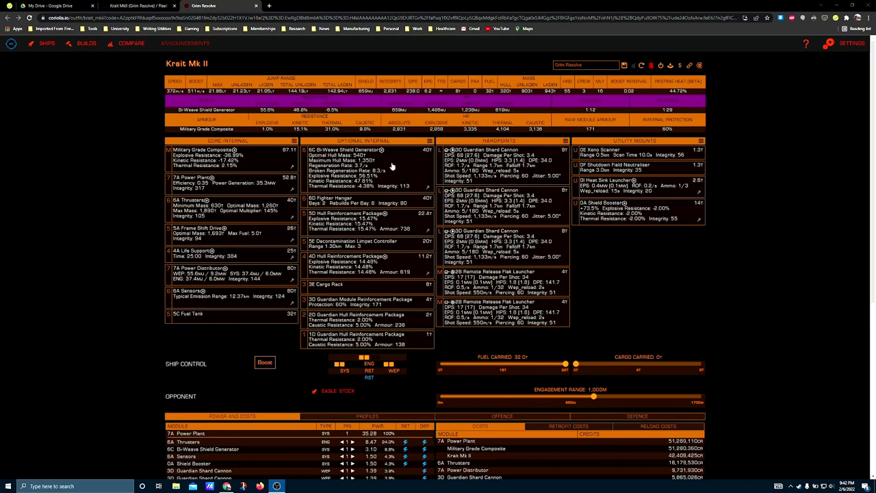
# Step: Switch the 6C Bi-Weave Shield Generator's experimental effect to Hi-Cap
pyautogui.click(427, 189)
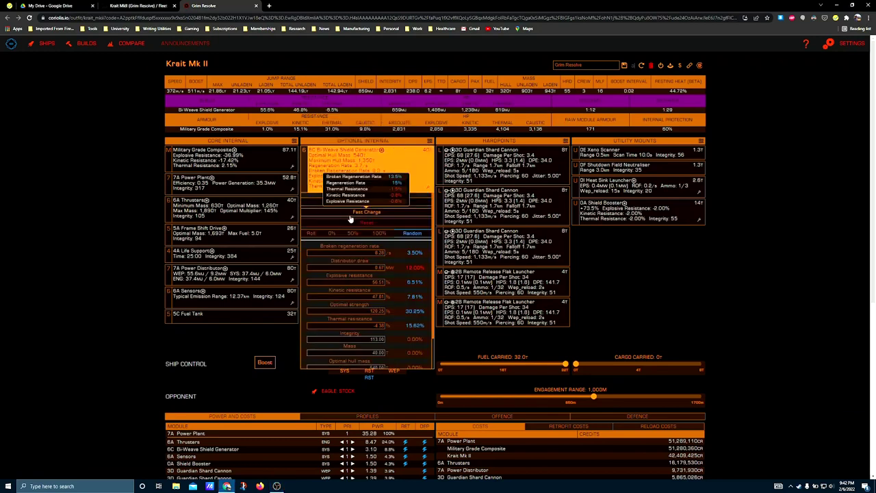
pyautogui.click(358, 214)
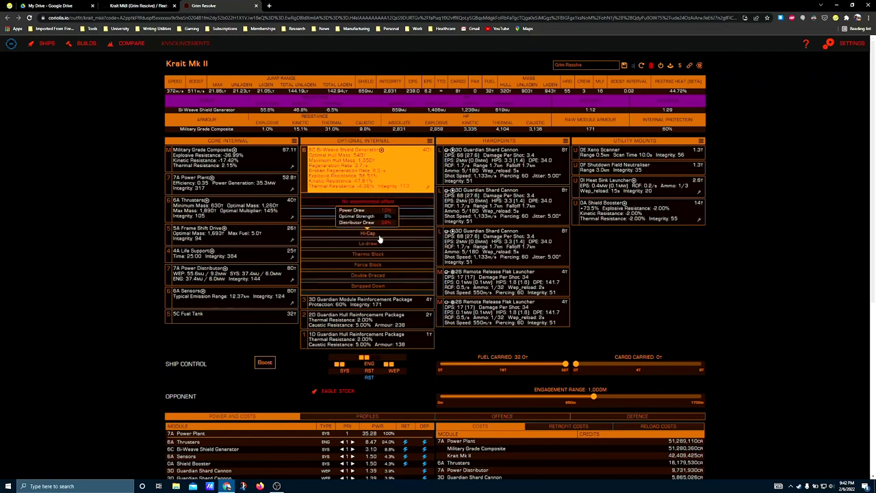
pyautogui.click(378, 236)
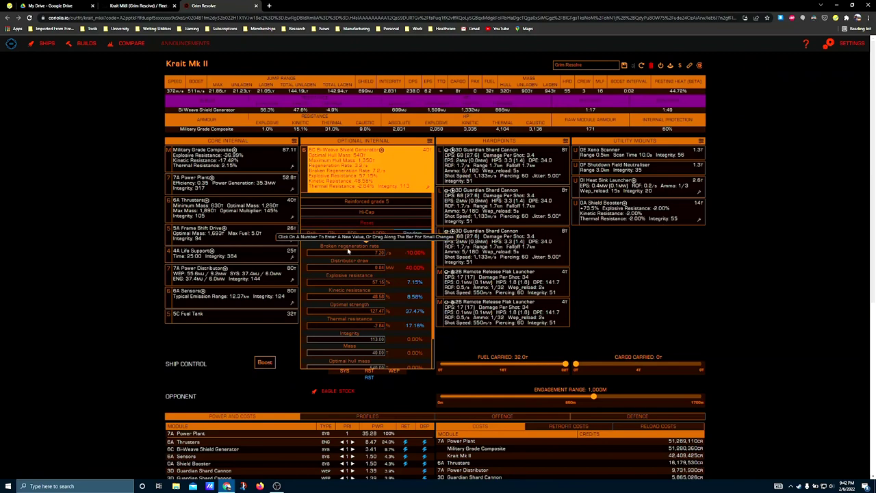
# Step: Set the 6C Bi-Weave Shield Generator's experimental effect back to Fast Charge and close its engineering options
pyautogui.click(366, 211)
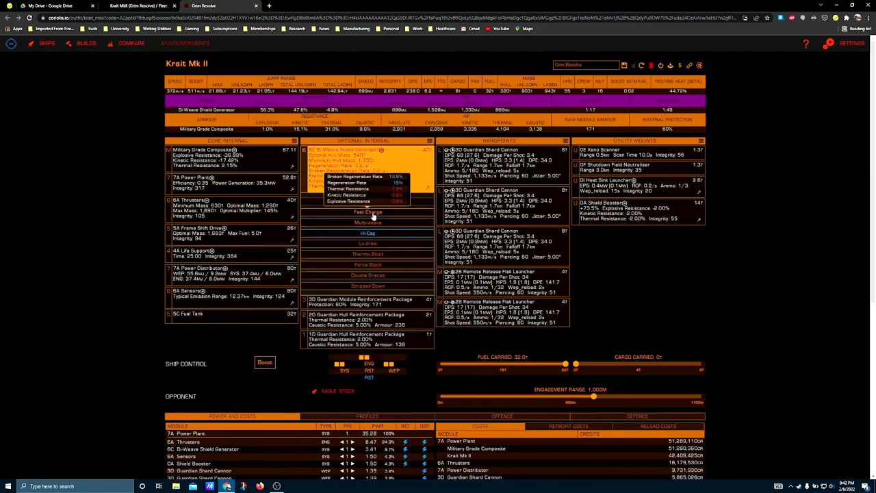
pyautogui.click(373, 215)
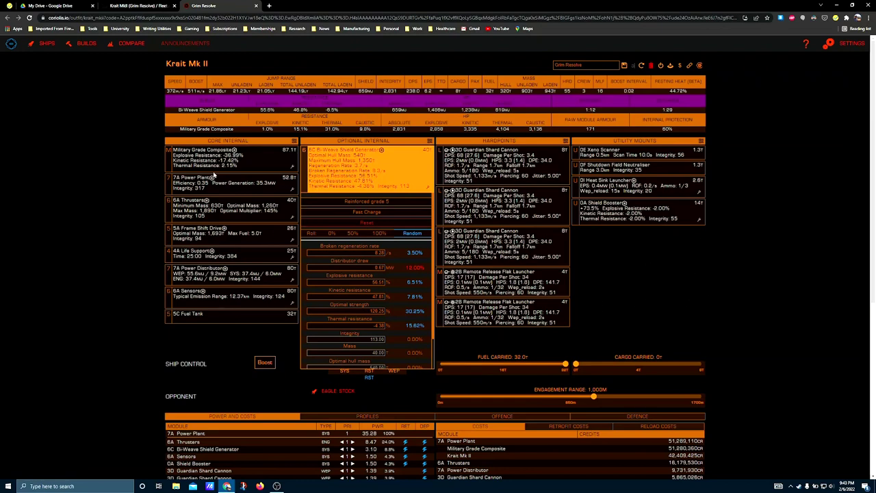
pyautogui.click(622, 255)
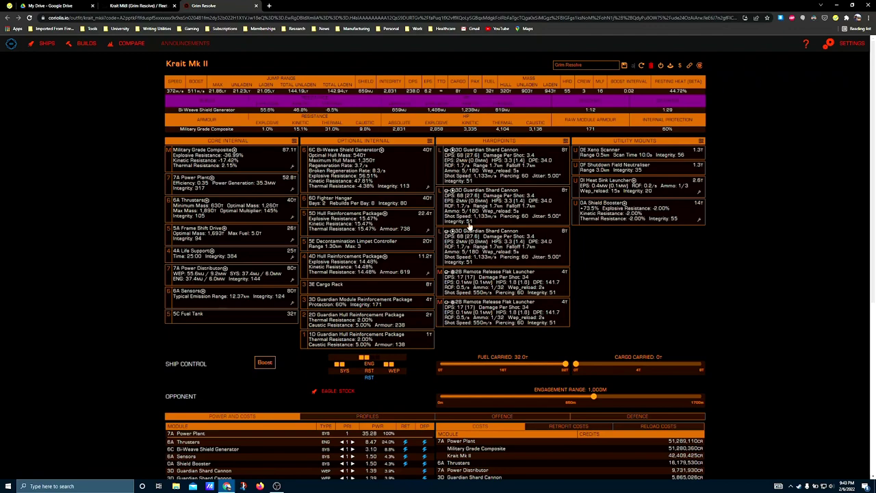
# Step: Examine the Fighter Hangar size options and the alternative modules available for its class 6 slot
pyautogui.click(349, 203)
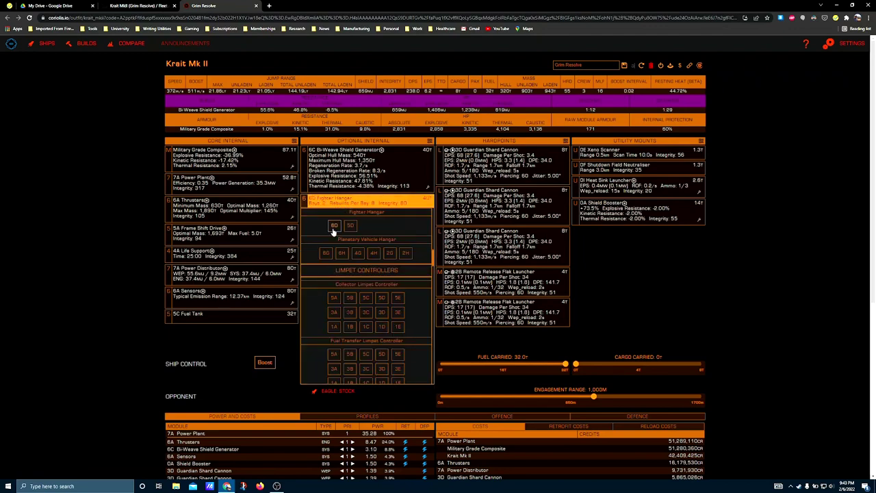
pyautogui.click(666, 292)
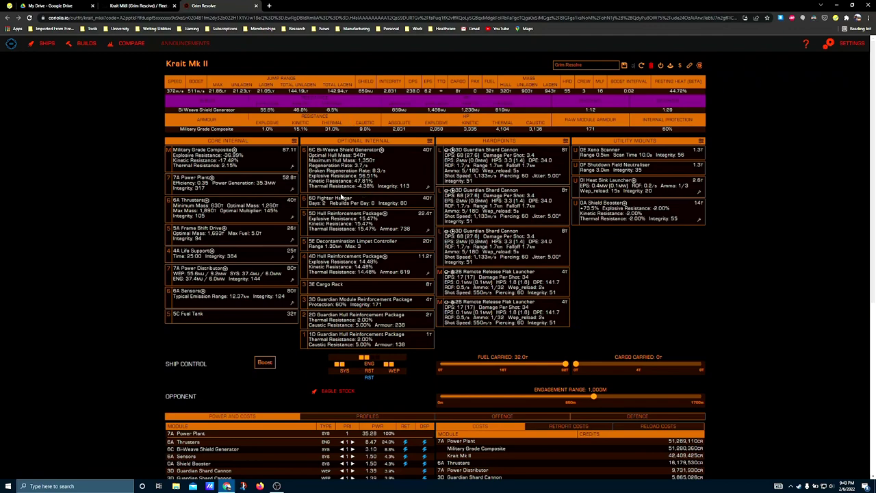
pyautogui.click(348, 201)
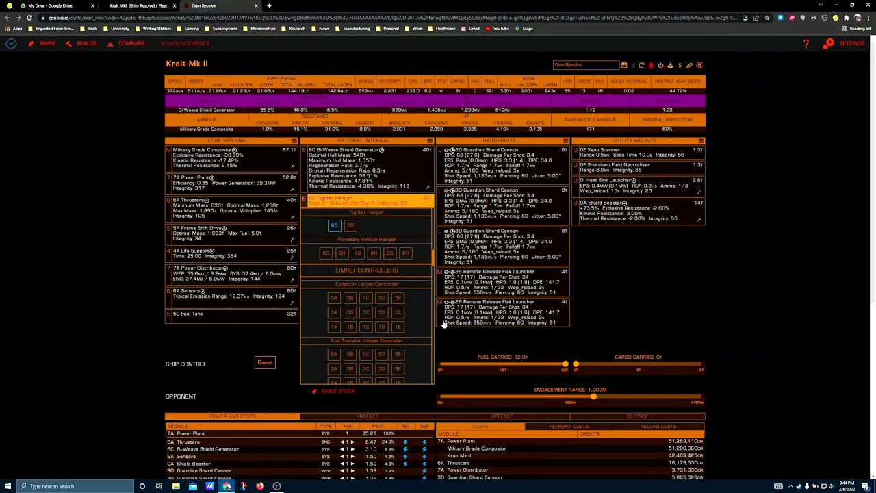
pyautogui.scroll(-3, 381, 303)
pyautogui.click(347, 199)
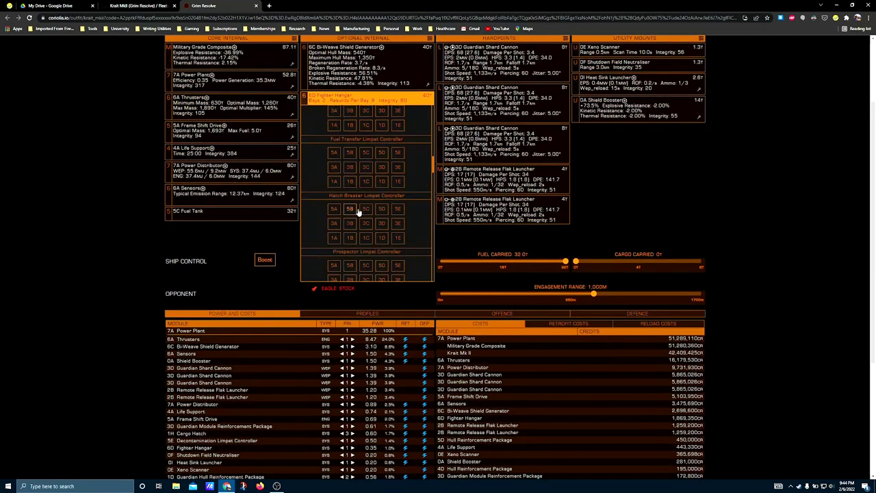
pyautogui.scroll(2, 775, 203)
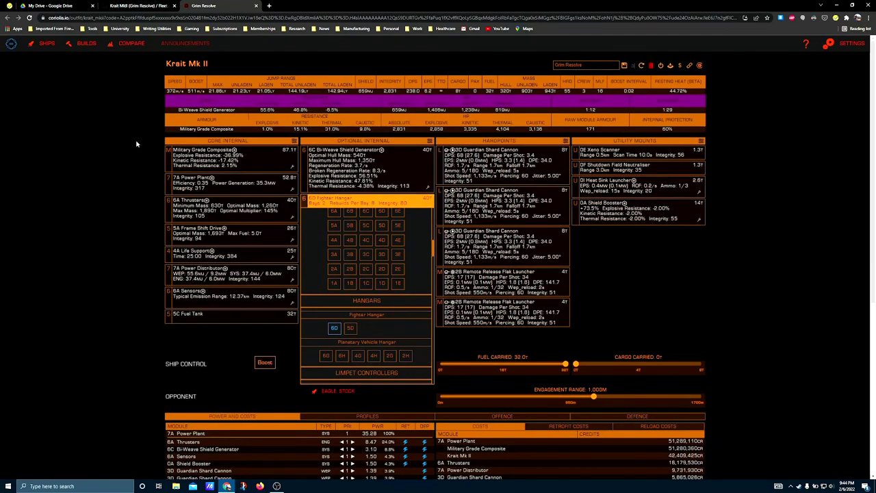
pyautogui.click(102, 145)
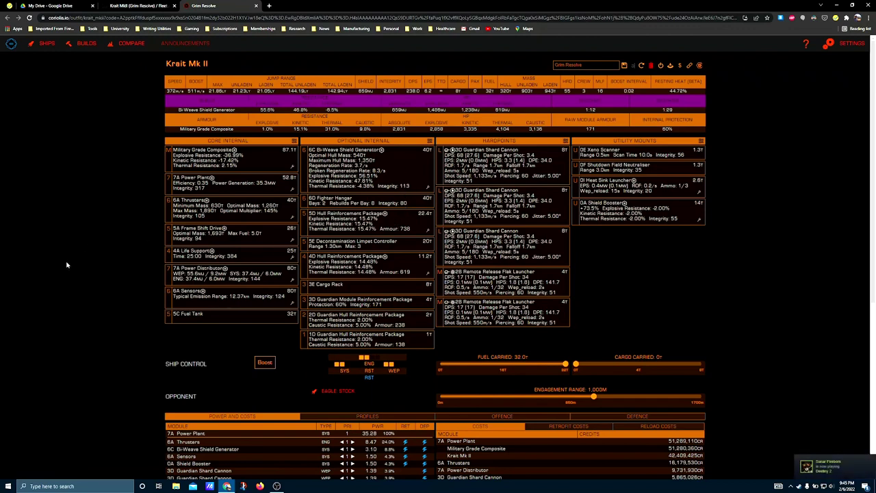
# Step: Review the Heavy Duty grade 5 blueprint and Deep Plating effect on the 5D Hull Reinforcement Package
pyautogui.click(425, 235)
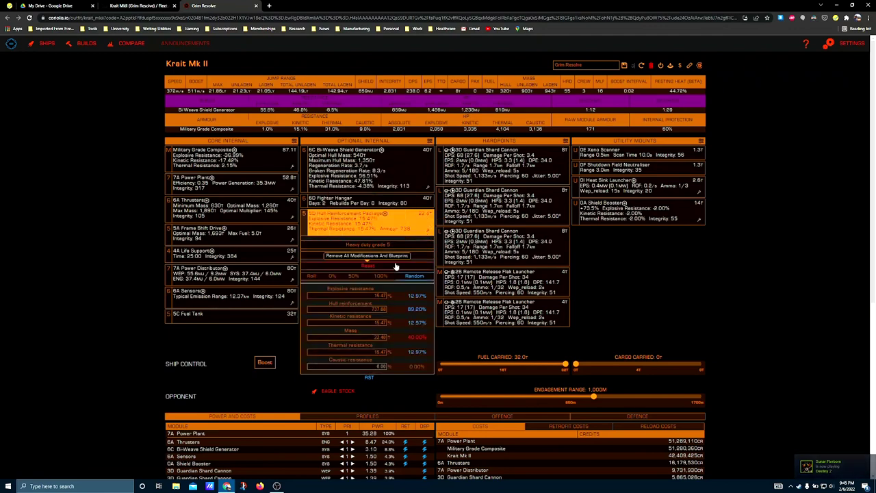
pyautogui.moveTo(394, 255)
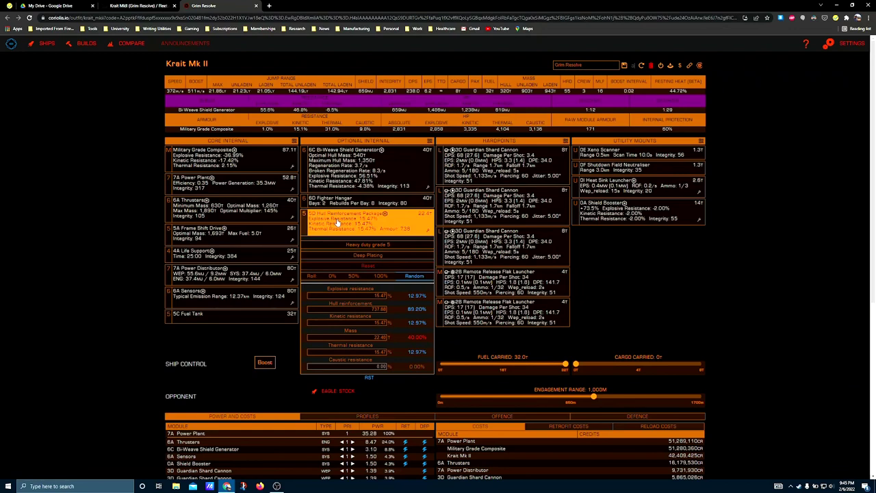
pyautogui.moveTo(306, 244)
pyautogui.click(195, 309)
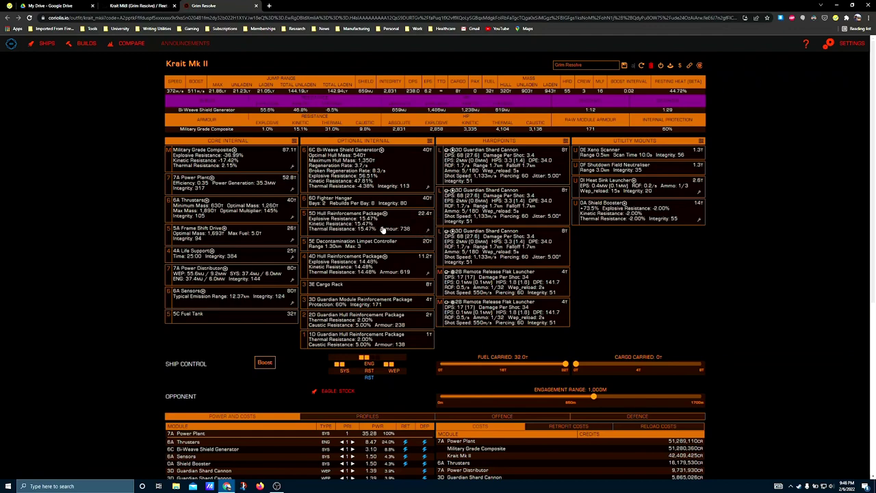
pyautogui.click(425, 234)
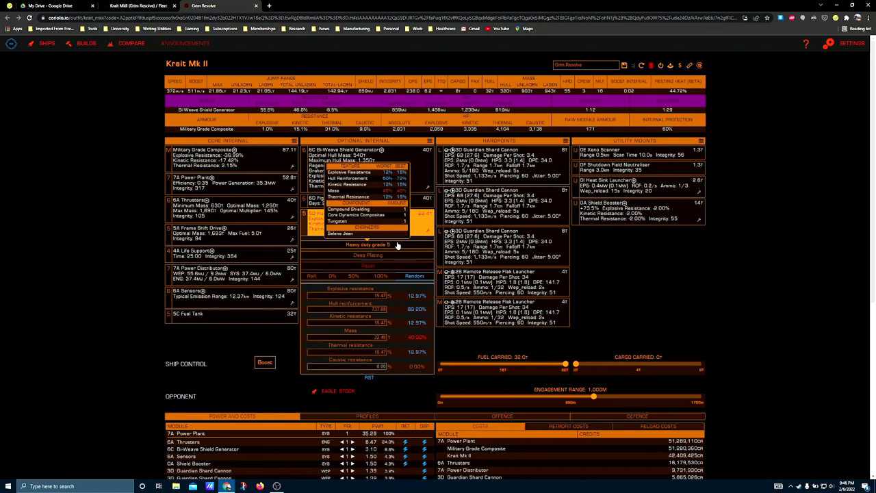
pyautogui.click(603, 273)
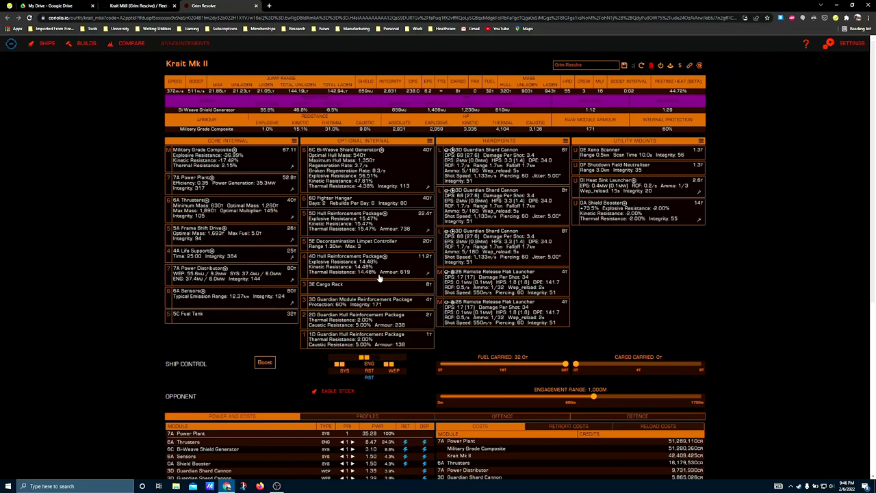
# Step: Examine the Decontamination Limpet Controller's size options and the engineering on the 4D Hull Reinforcement Package
pyautogui.click(365, 247)
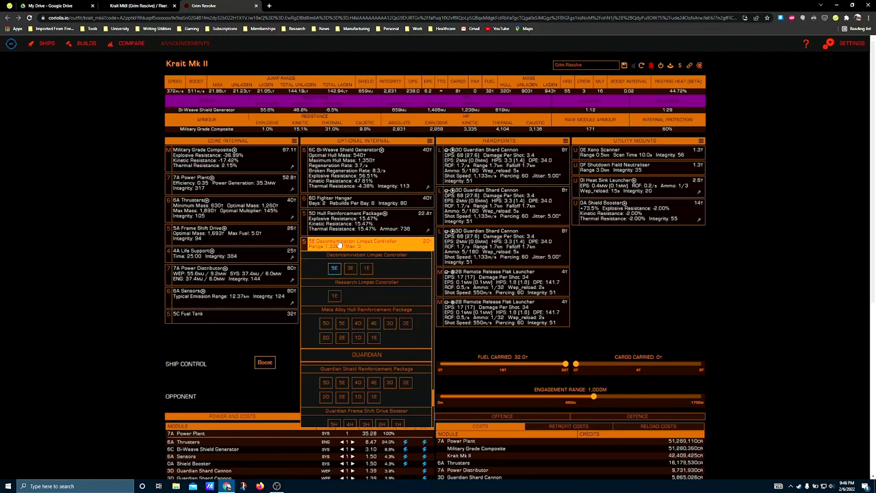
pyautogui.click(99, 255)
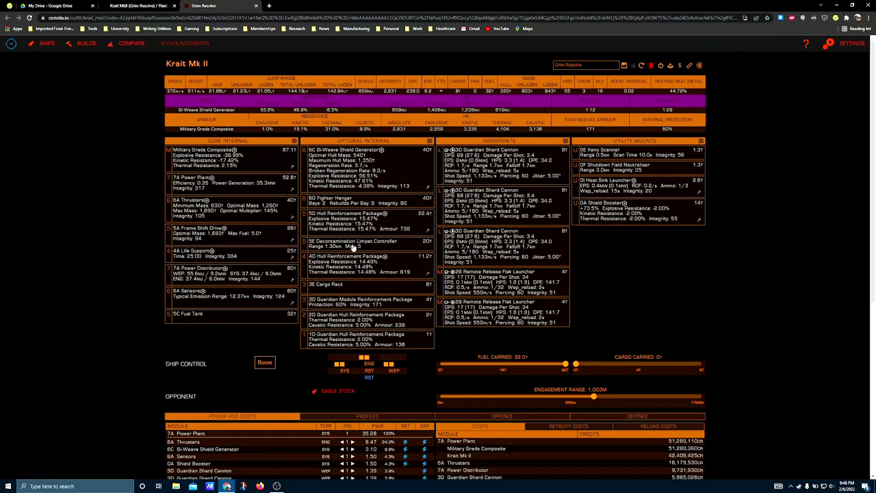
pyautogui.click(425, 276)
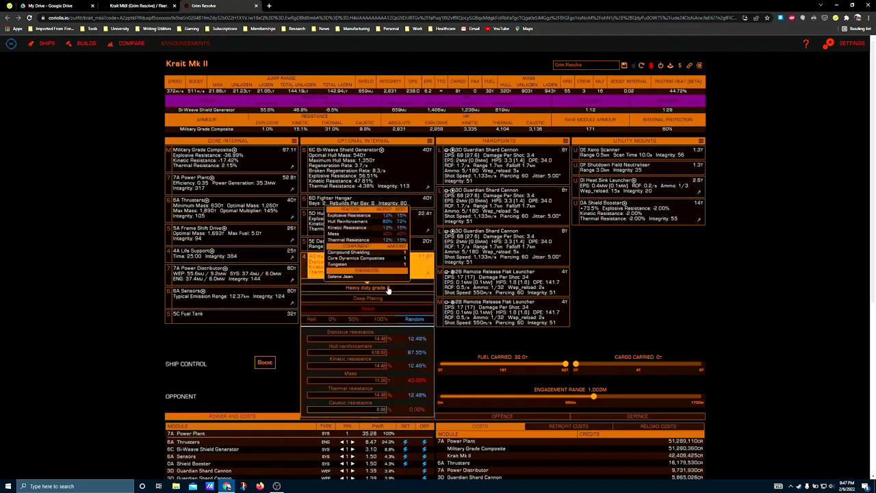
pyautogui.click(286, 359)
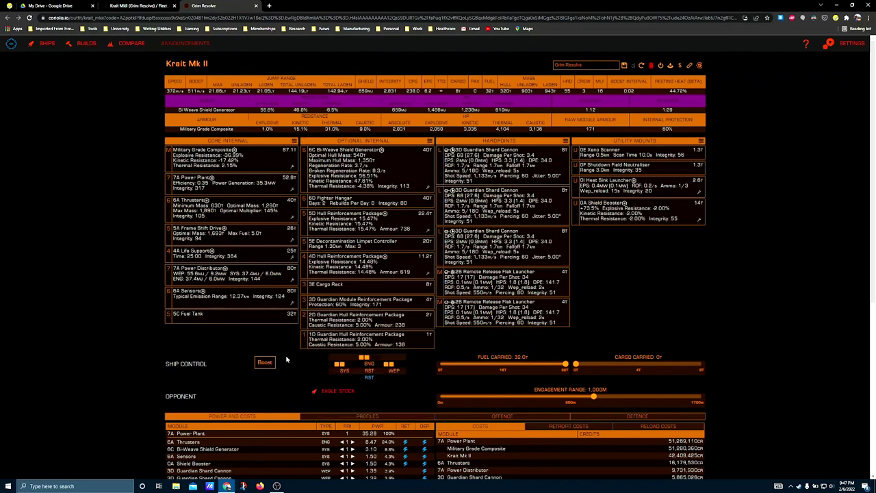
# Step: Examine the module options for the 3E Cargo Rack and the 3D Guardian Module Reinforcement Package
pyautogui.click(364, 288)
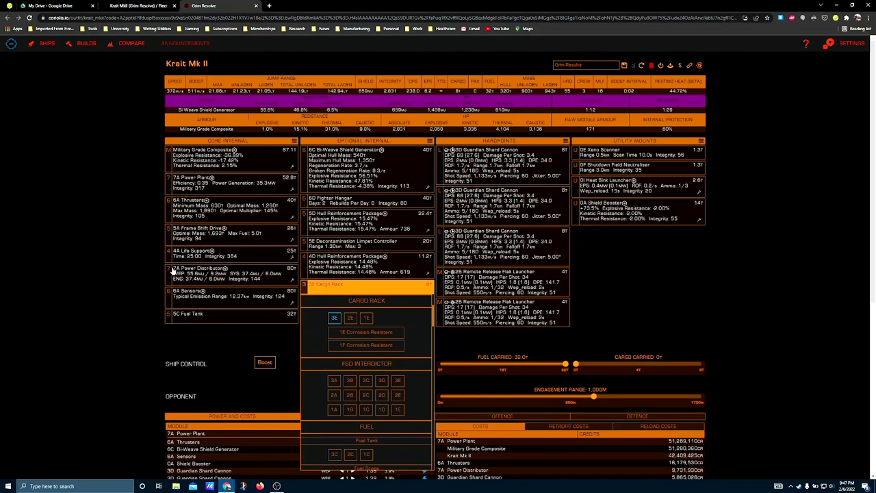
pyautogui.click(102, 266)
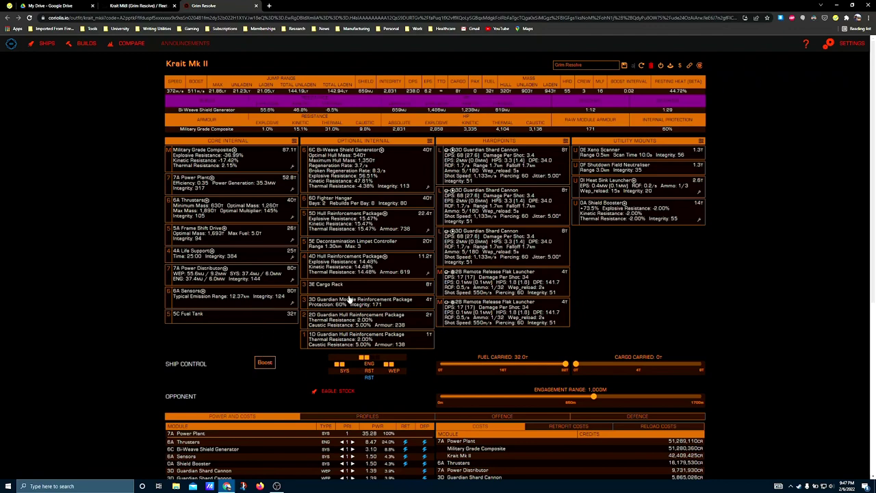
pyautogui.click(383, 303)
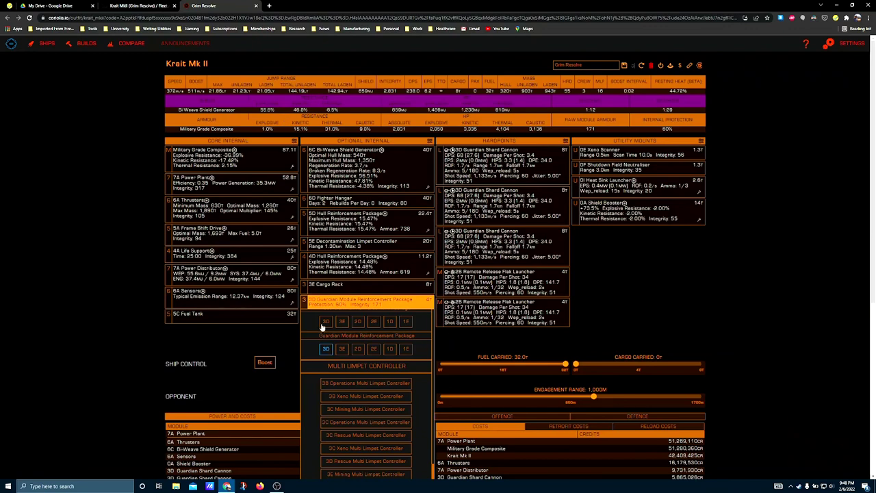
pyautogui.click(244, 338)
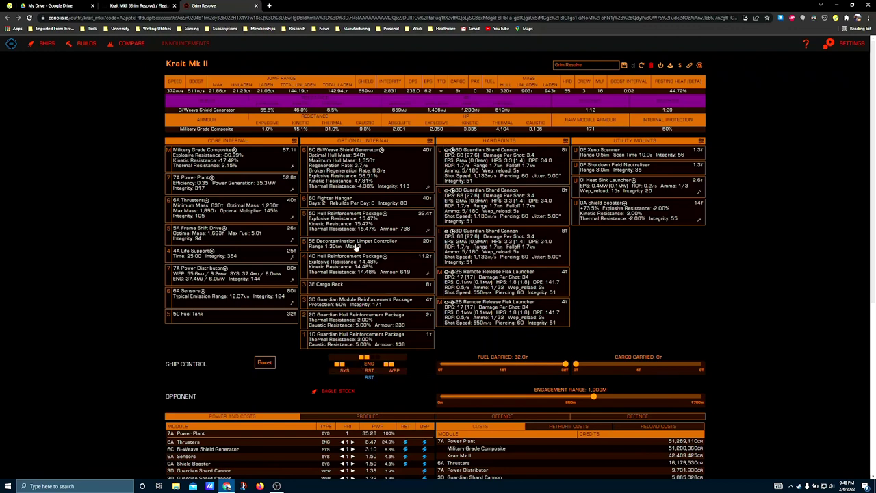
# Step: Check the power draw of the two Guardian Hull Reinforcement Packages in the ship's module power list
pyautogui.click(388, 326)
pyautogui.click(398, 328)
pyautogui.click(381, 340)
pyautogui.scroll(-3, 380, 340)
pyautogui.click(225, 105)
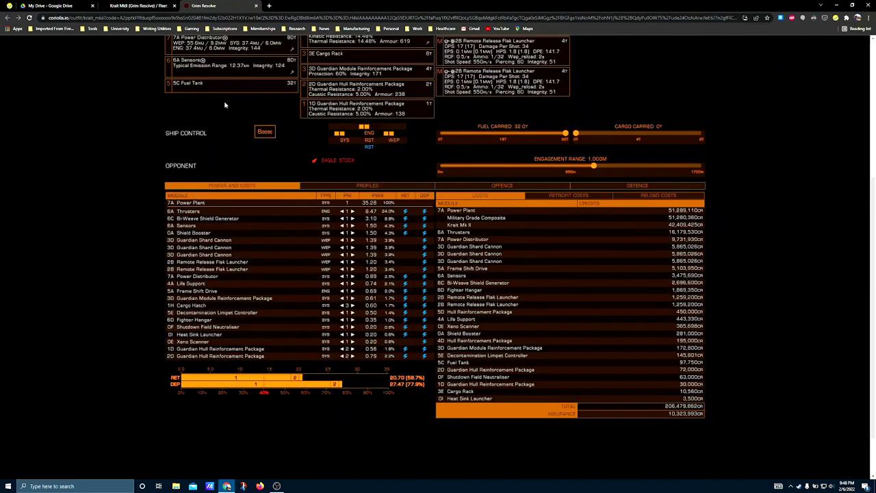
pyautogui.scroll(2, 385, 428)
pyautogui.scroll(2, 385, 428)
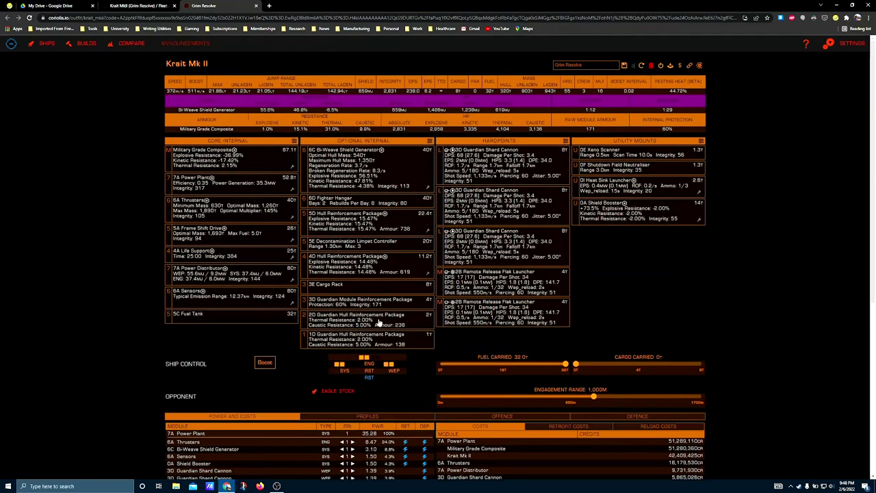
# Step: Examine the available module options for the slot holding the 2D Guardian Hull Reinforcement Package
pyautogui.click(379, 322)
pyautogui.scroll(-1, 377, 334)
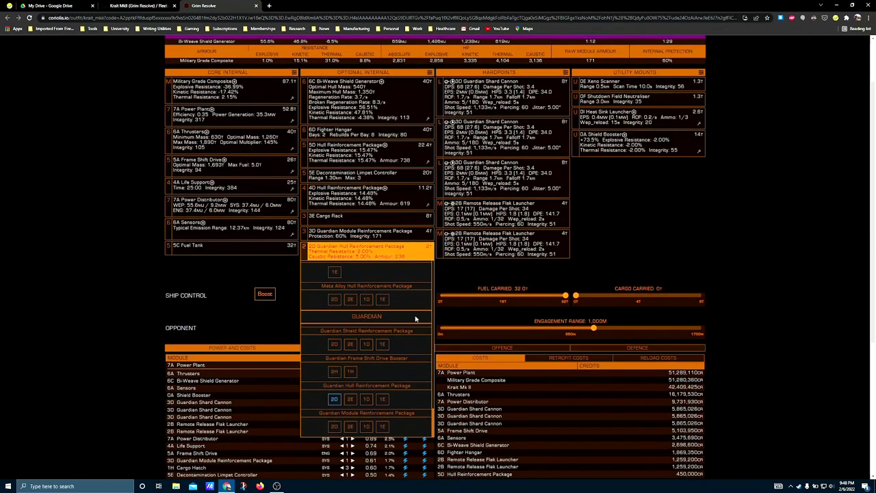
pyautogui.click(653, 249)
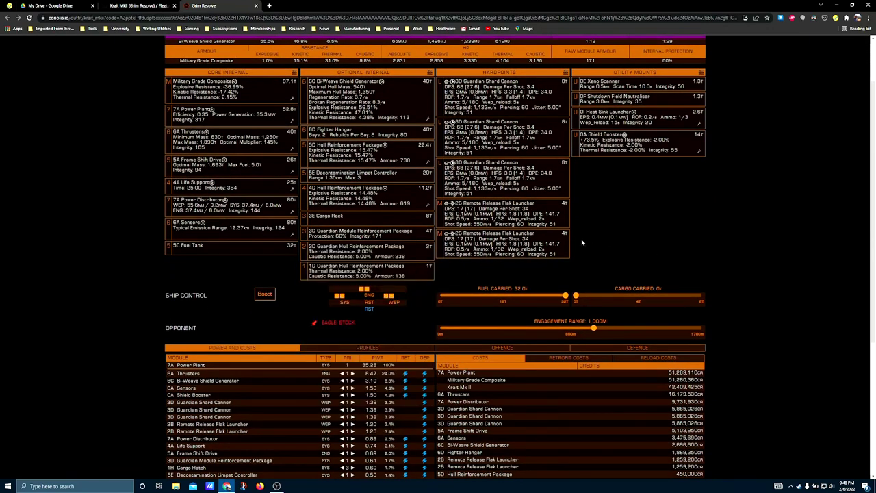
pyautogui.scroll(1, 152, 363)
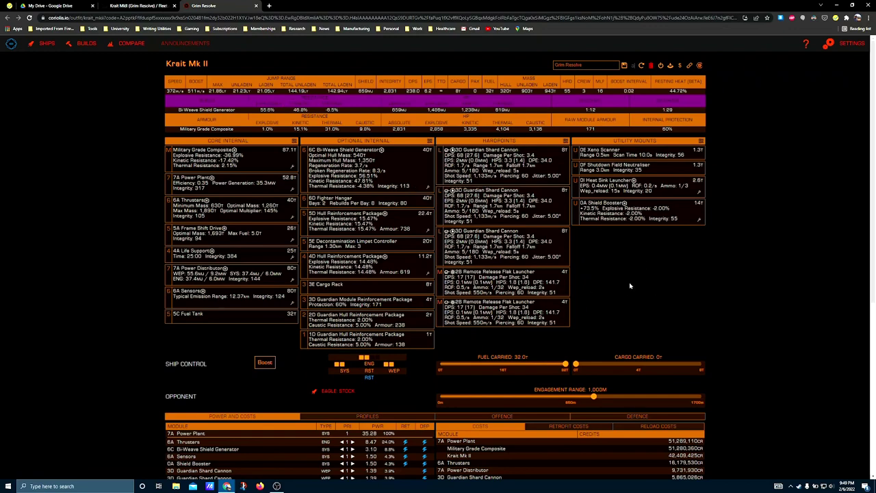
# Step: Review the Charge Enhanced grade 5 blueprint and Super Conduits effect on the 7A Power Distributor
pyautogui.scroll(-1, 585, 280)
pyautogui.scroll(1, 513, 191)
pyautogui.click(292, 279)
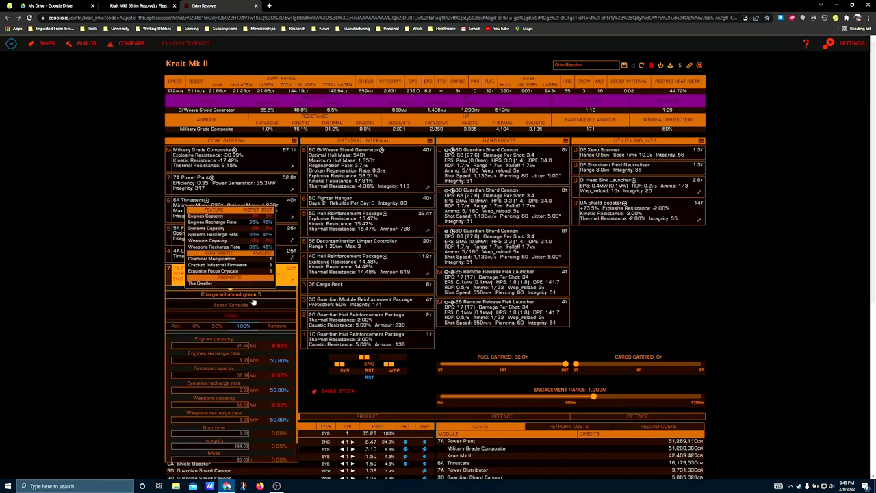
pyautogui.click(92, 299)
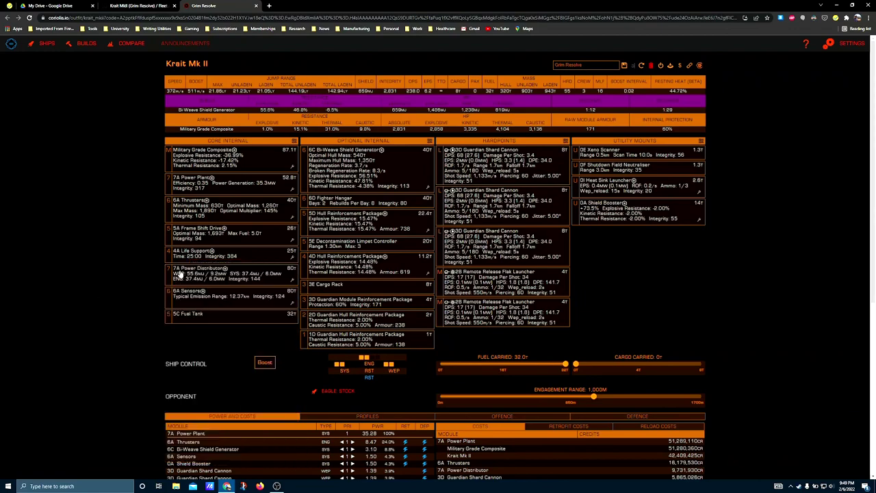
# Step: Check the ship's total retracted and deployed power usage against the power plant's capacity
pyautogui.scroll(-2, 153, 321)
pyautogui.scroll(-1, 383, 458)
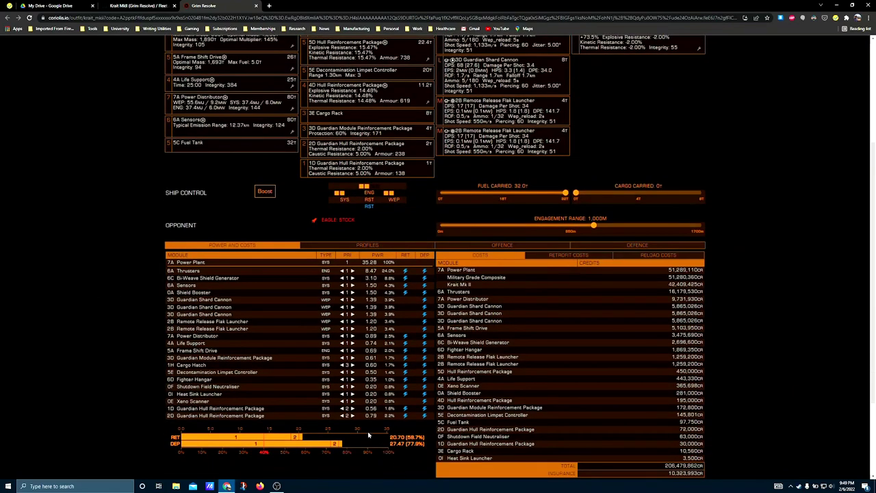
pyautogui.scroll(-1, 338, 450)
pyautogui.scroll(1, 342, 417)
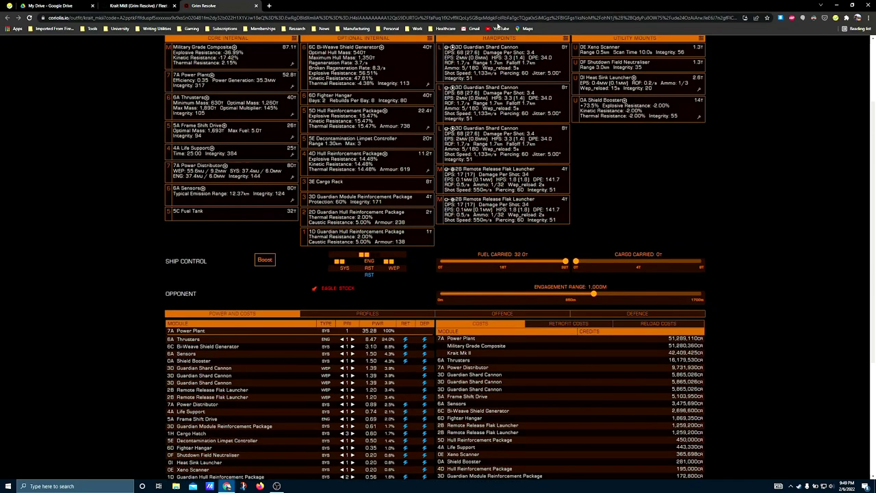
pyautogui.scroll(1, 342, 417)
pyautogui.scroll(-2, 316, 451)
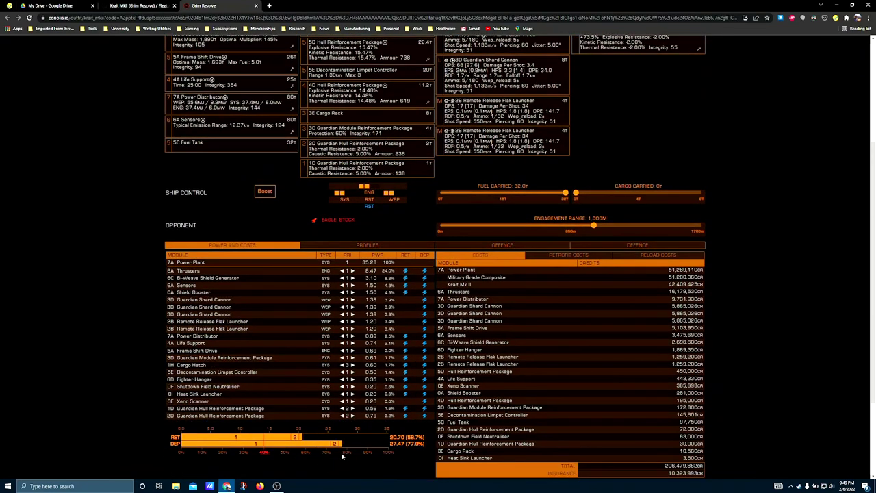
# Step: Review the module options for each of the three large hardpoints fitted with 3D Guardian Shard Cannons
pyautogui.scroll(3, 393, 438)
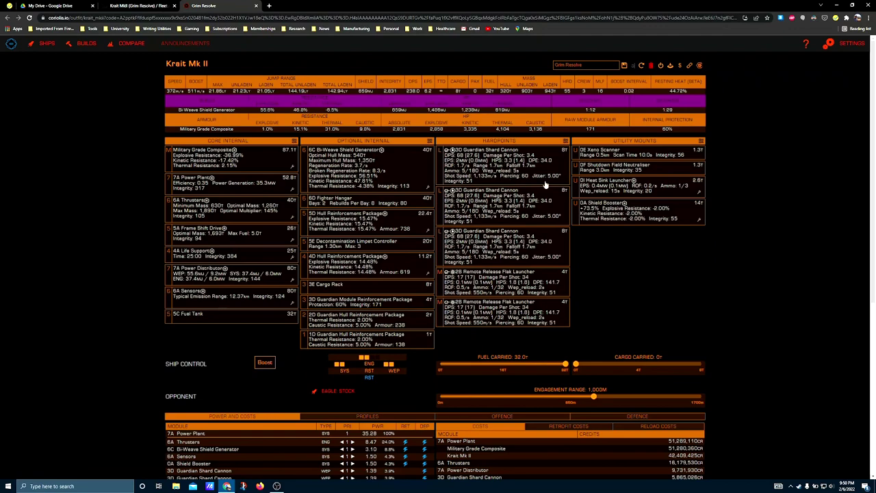
pyautogui.click(512, 176)
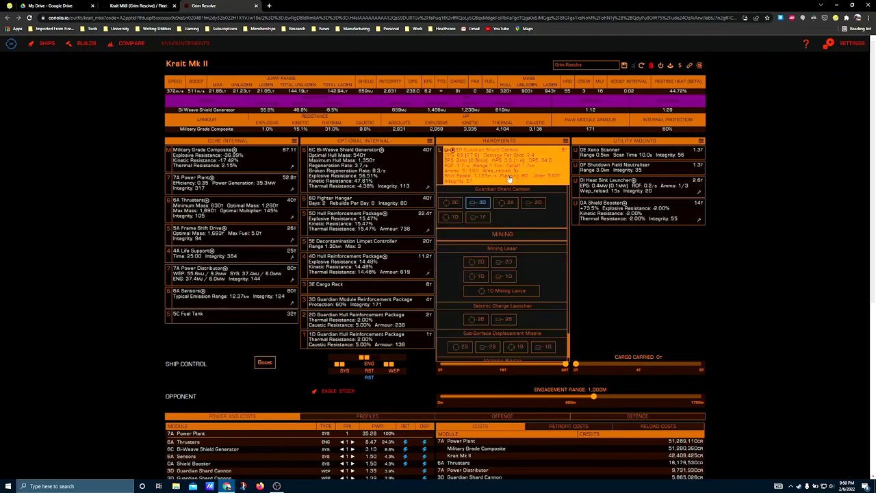
pyautogui.click(622, 262)
pyautogui.click(496, 215)
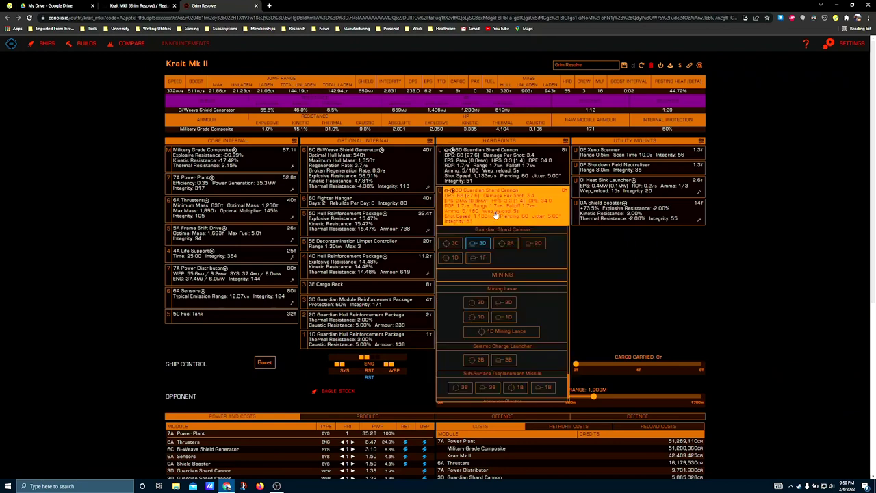
pyautogui.click(632, 275)
pyautogui.click(518, 253)
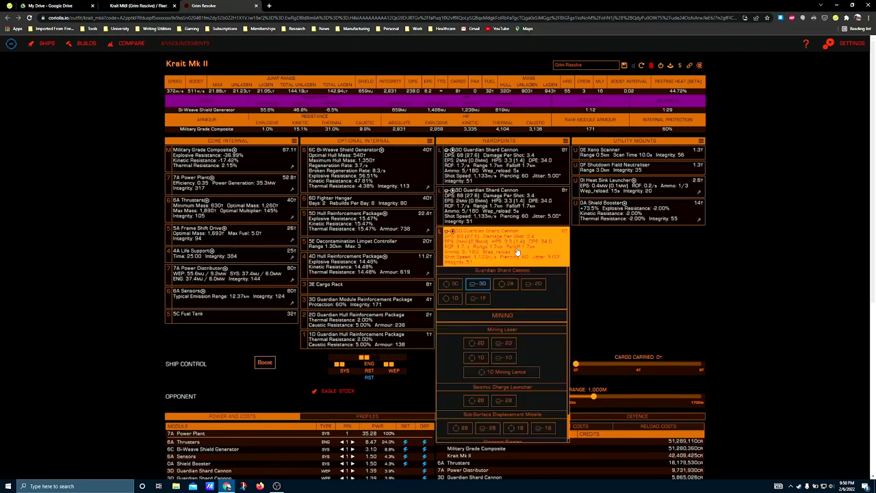
pyautogui.click(619, 263)
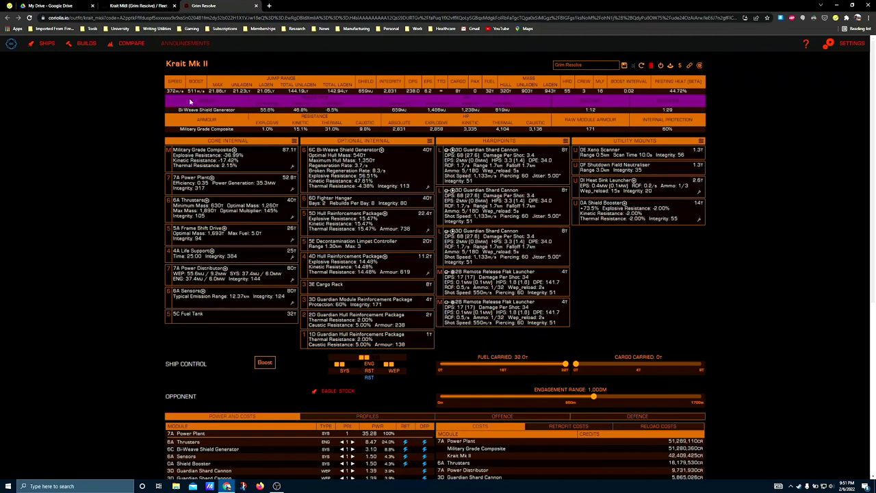
# Step: Review the weapon options for both medium hardpoints fitted with 2B Remote Release Flak Launchers
pyautogui.click(505, 292)
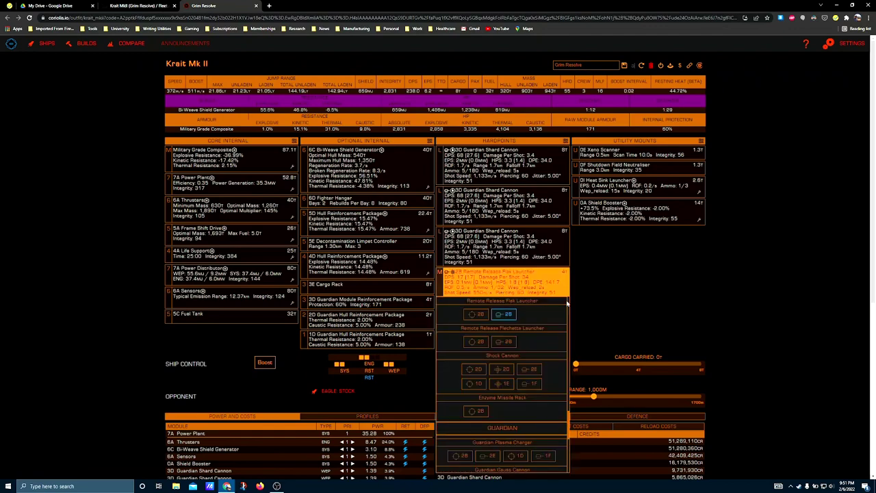
pyautogui.click(627, 303)
pyautogui.click(542, 313)
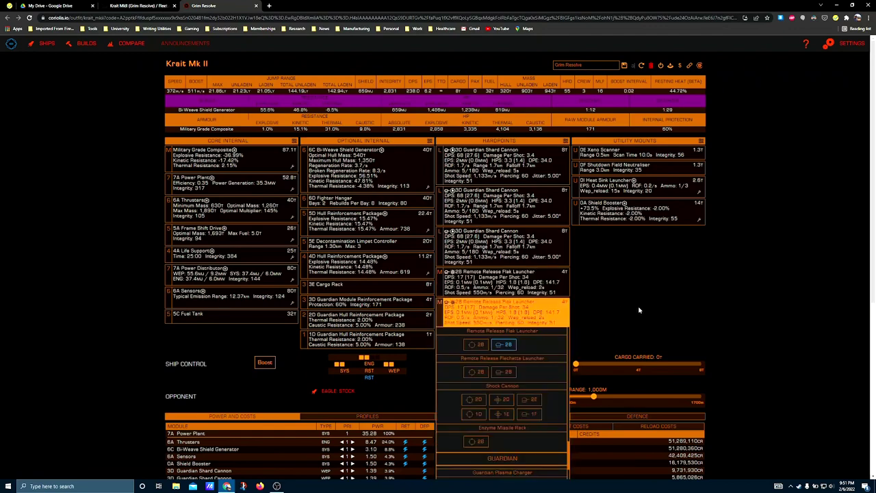
pyautogui.click(639, 310)
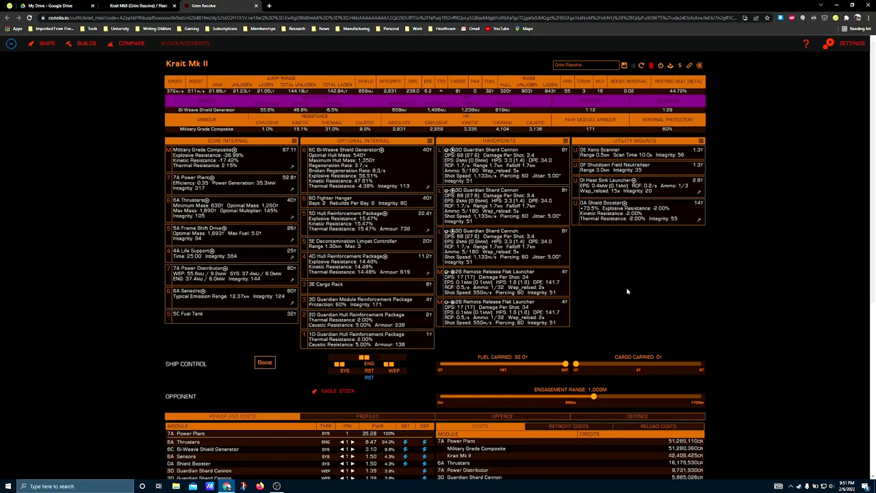
# Step: Examine the module options for the utility mounts holding the Xeno Scanner and the Shutdown Field Neutraliser
pyautogui.click(636, 158)
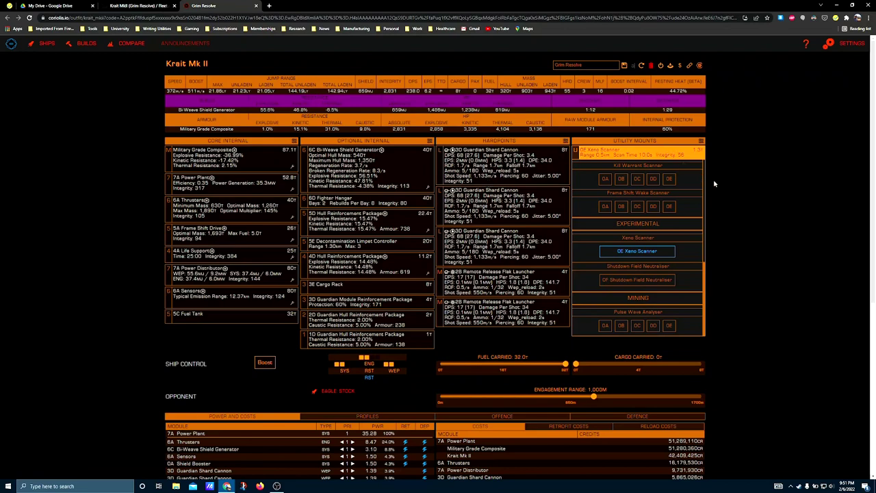
pyautogui.click(735, 188)
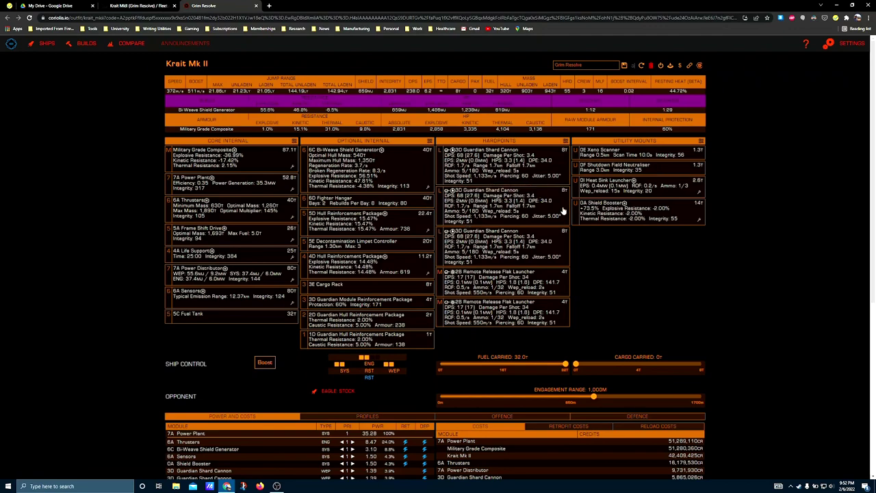
pyautogui.click(646, 172)
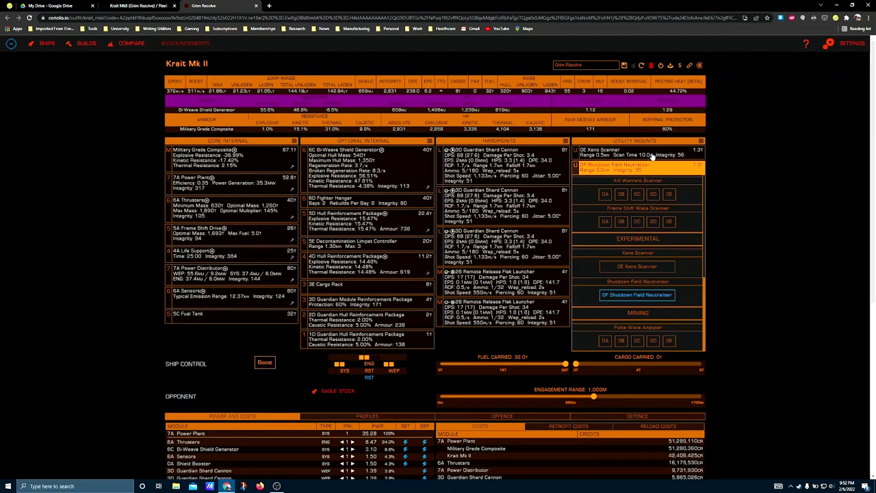
pyautogui.click(767, 218)
pyautogui.scroll(-1, 698, 246)
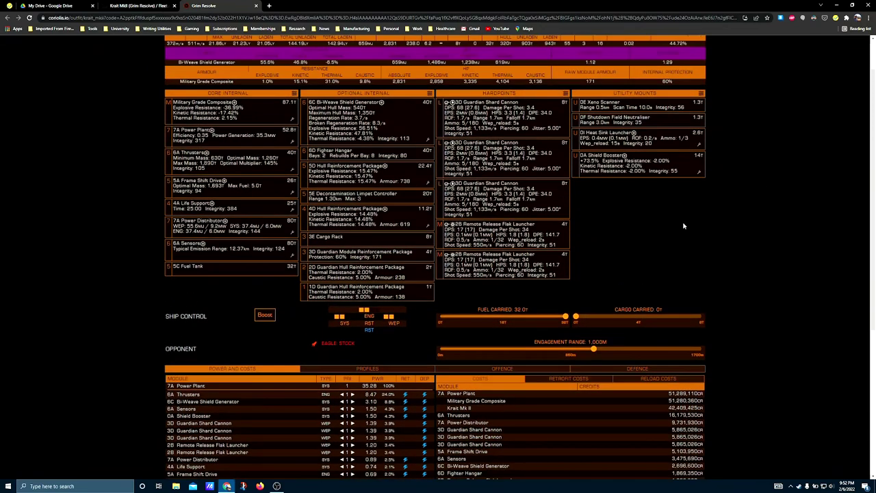
pyautogui.scroll(1, 684, 225)
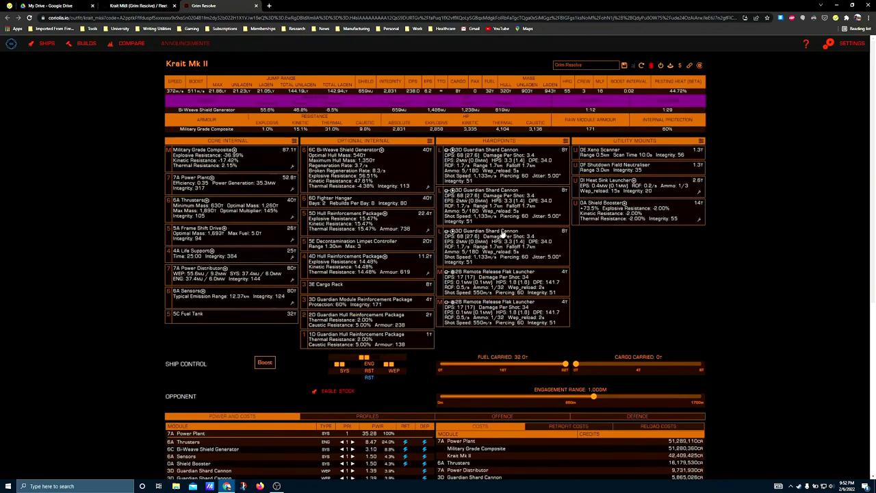
# Step: Review the Ammo Capacity grade 1 engineering on the Heat Sink Launcher utility mount
pyautogui.click(419, 203)
pyautogui.click(654, 247)
pyautogui.click(701, 195)
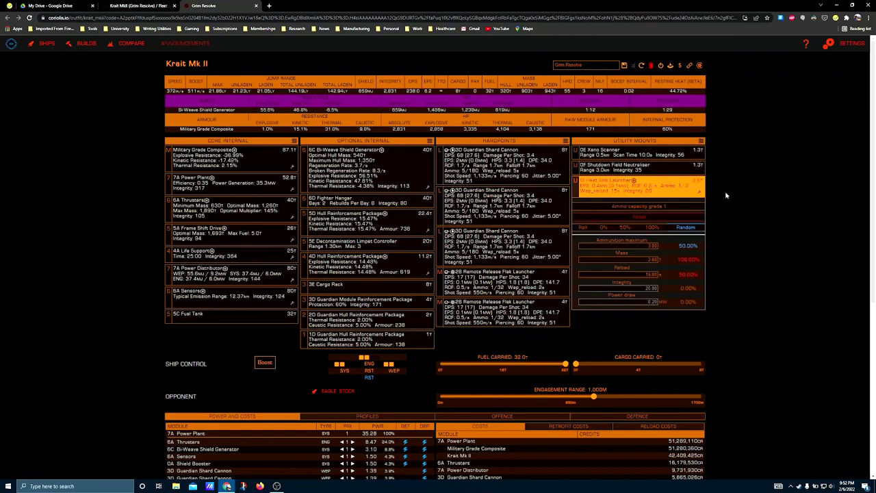
pyautogui.click(740, 260)
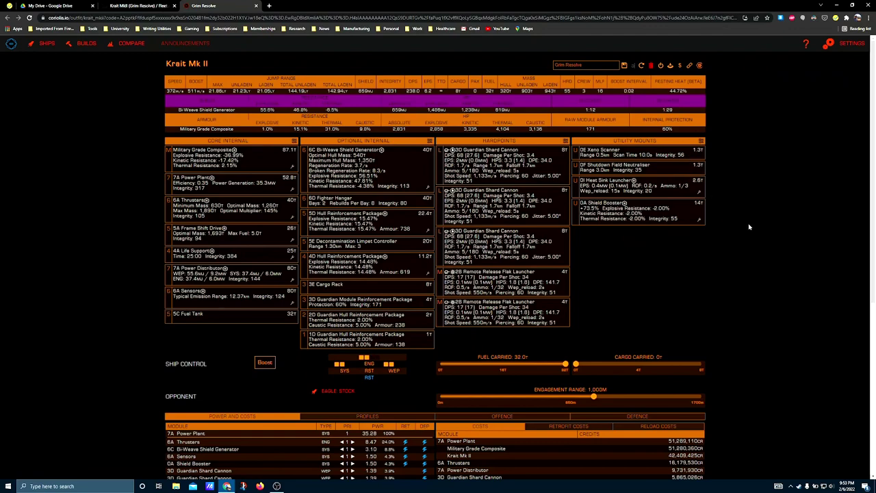
# Step: Review the 0A Shield Booster's Heavy Duty grade 5 and Super Capacitors engineering, and examine alternative modules for its utility slot
pyautogui.click(699, 219)
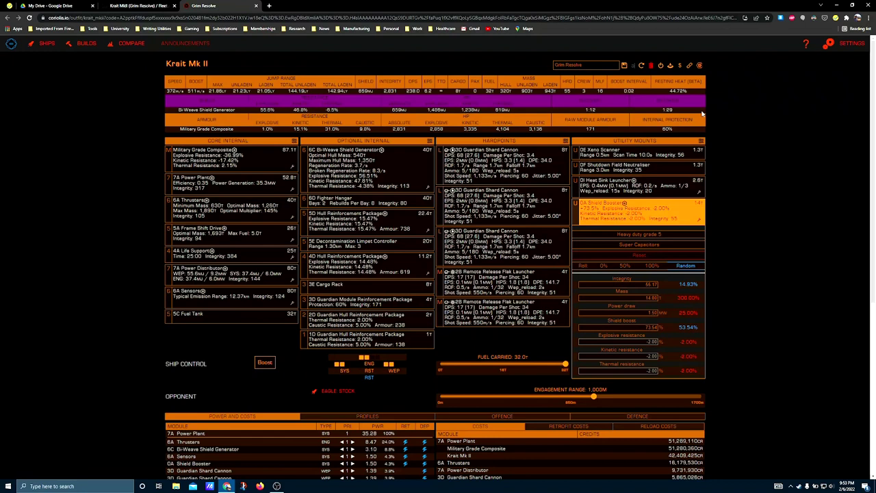
pyautogui.click(756, 158)
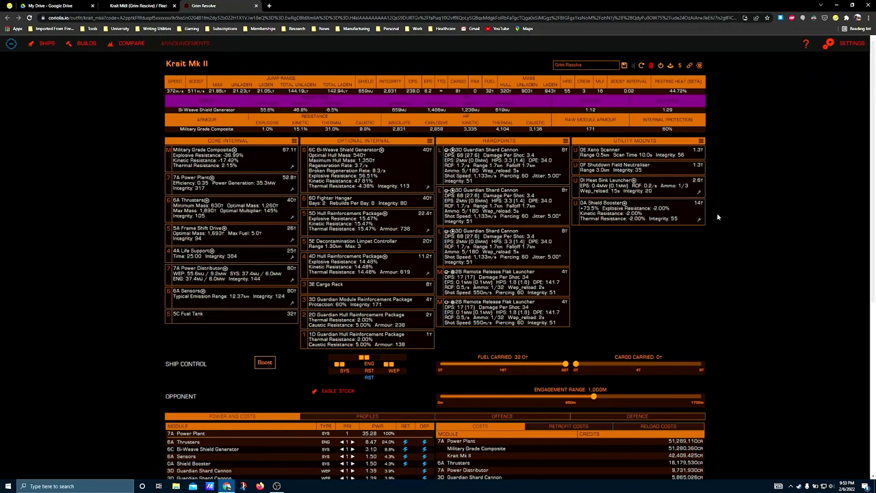
pyautogui.click(661, 217)
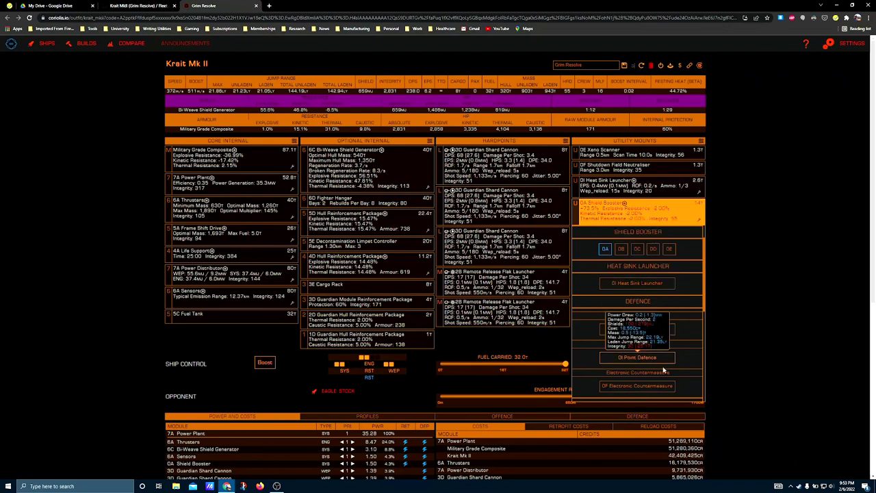
pyautogui.click(776, 272)
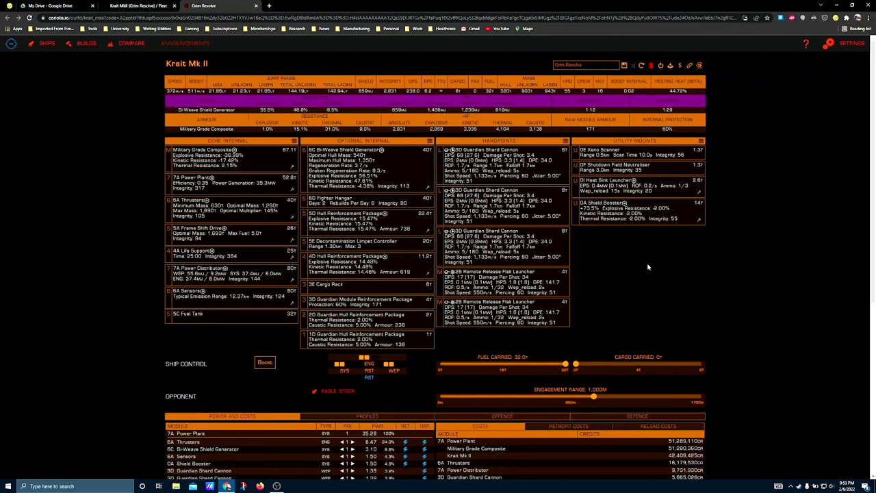
# Step: Check the build's module cost list, total price and insurance cost
pyautogui.scroll(-4, 614, 344)
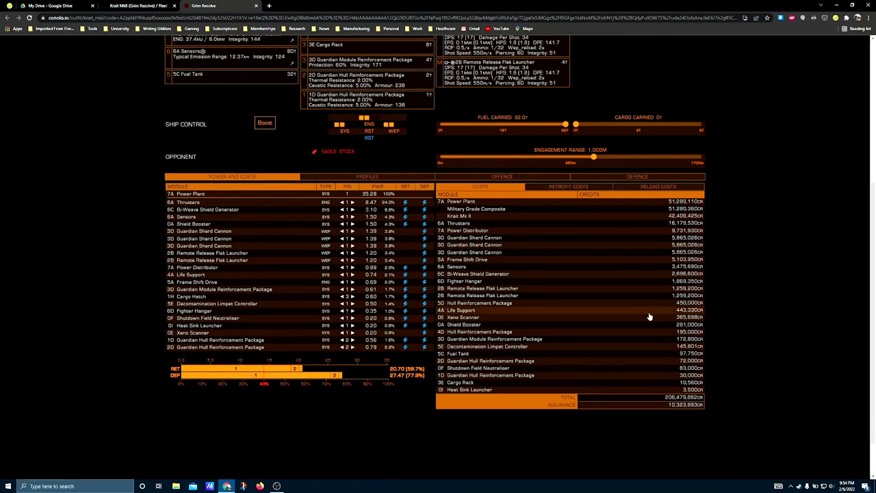
pyautogui.scroll(4, 616, 308)
pyautogui.scroll(-4, 561, 226)
pyautogui.scroll(-1, 534, 302)
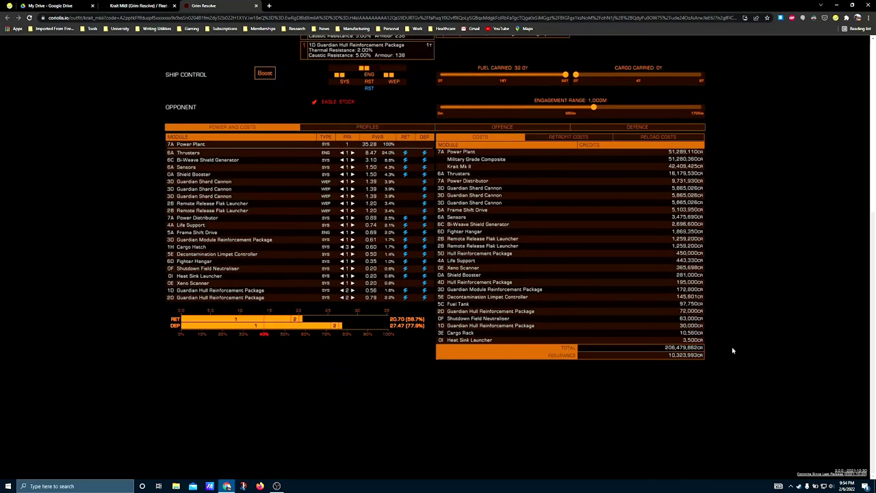
pyautogui.scroll(5, 725, 352)
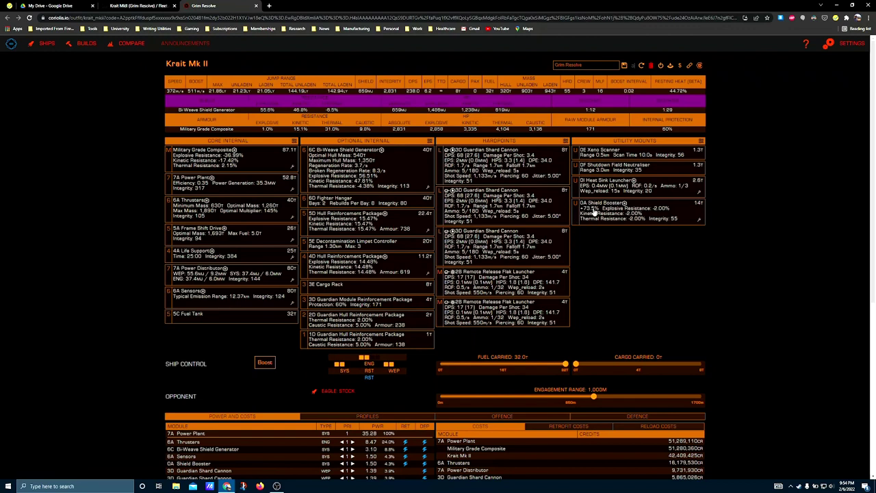
# Step: Check the ship's module power list and overall retracted and deployed power usage
pyautogui.scroll(-3, 438, 322)
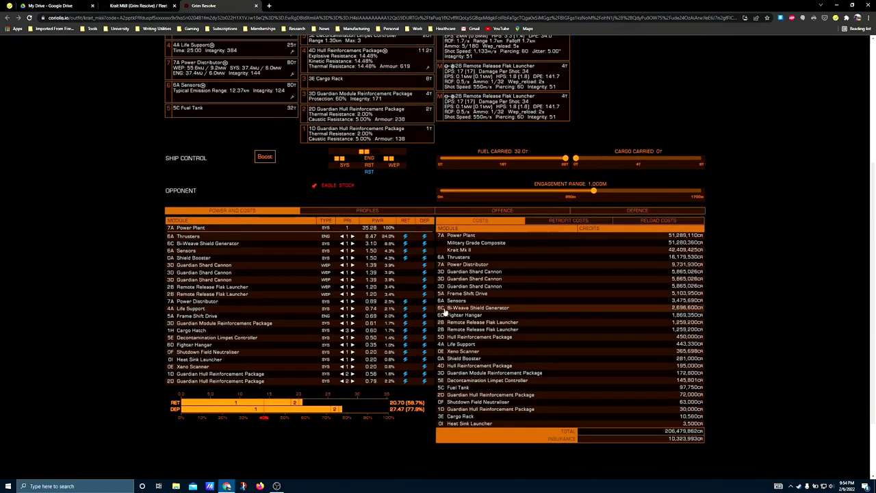
pyautogui.scroll(1, 370, 380)
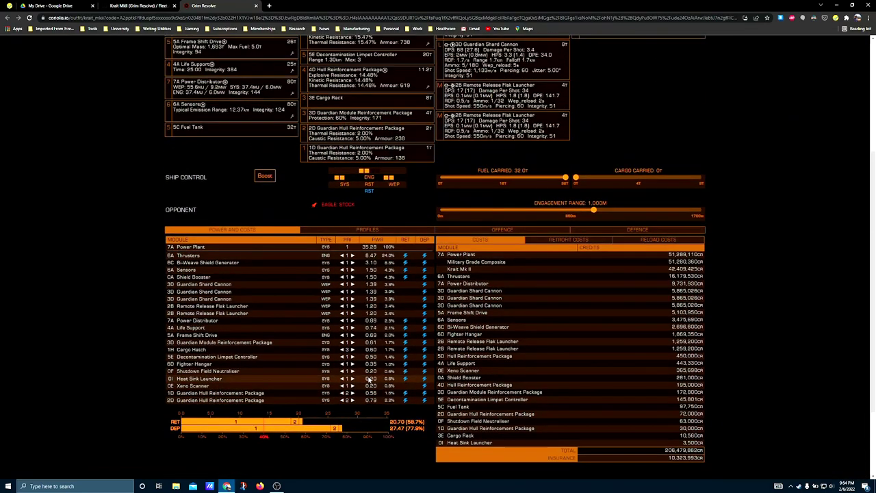
pyautogui.scroll(1, 713, 270)
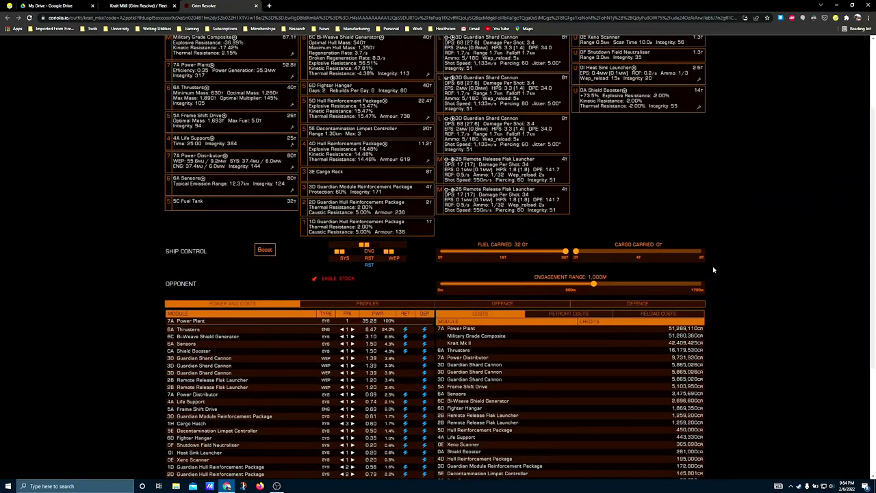
pyautogui.scroll(2, 713, 270)
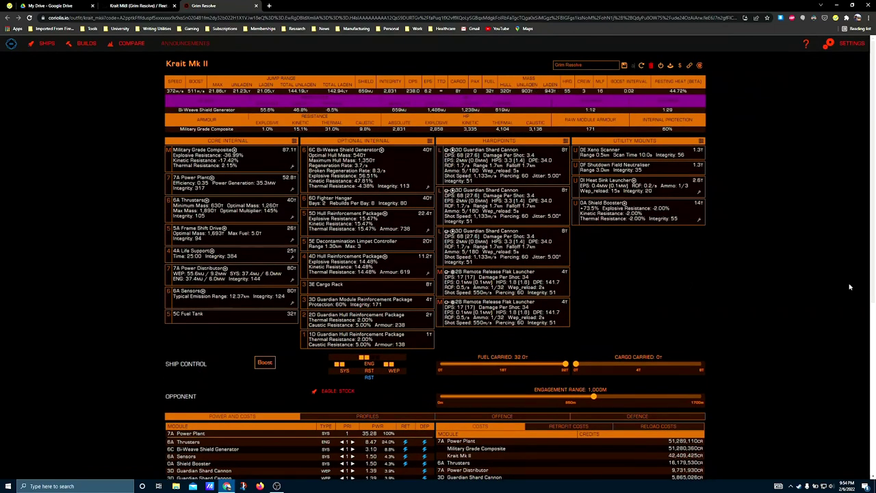